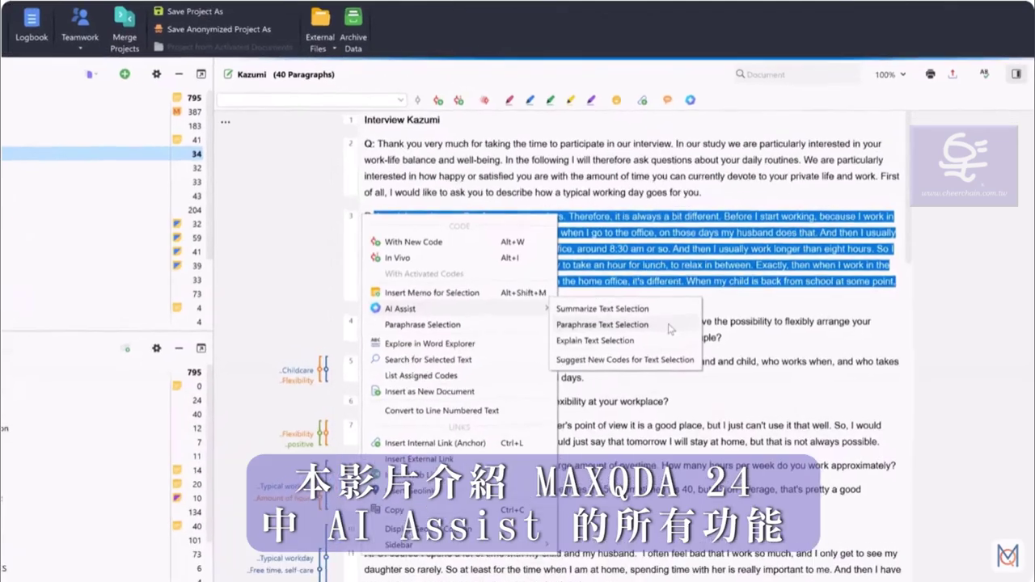
Paraphrase Kazumi's third answer with AI Assist, then keep English and Standard summary options.
left_click(668, 330)
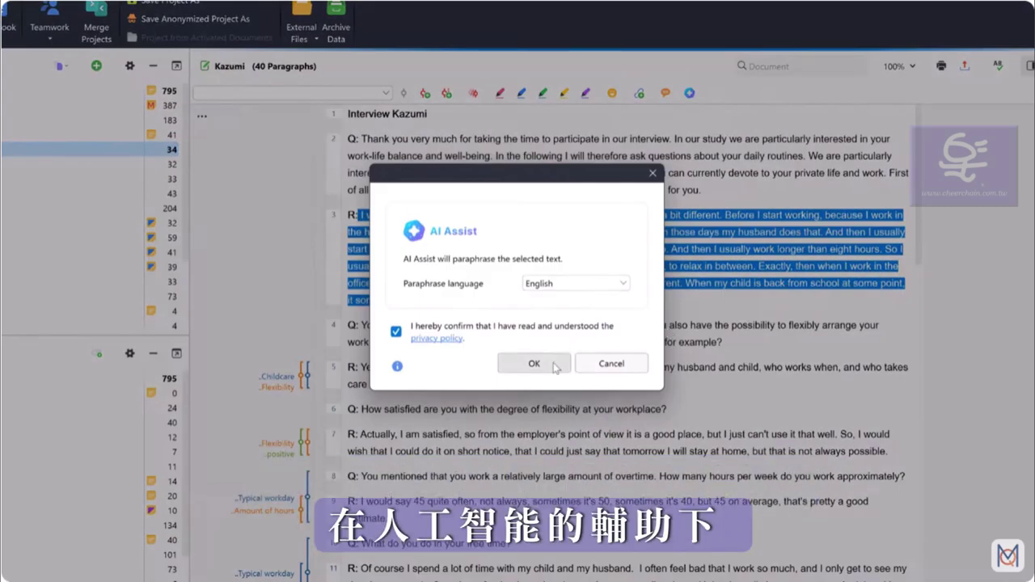
left_click(533, 364)
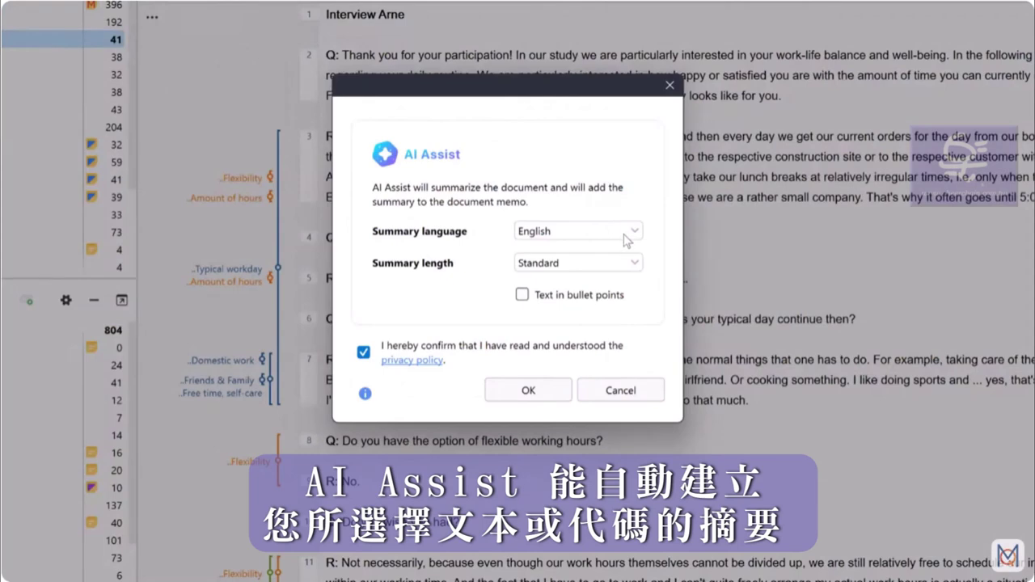
left_click(627, 235)
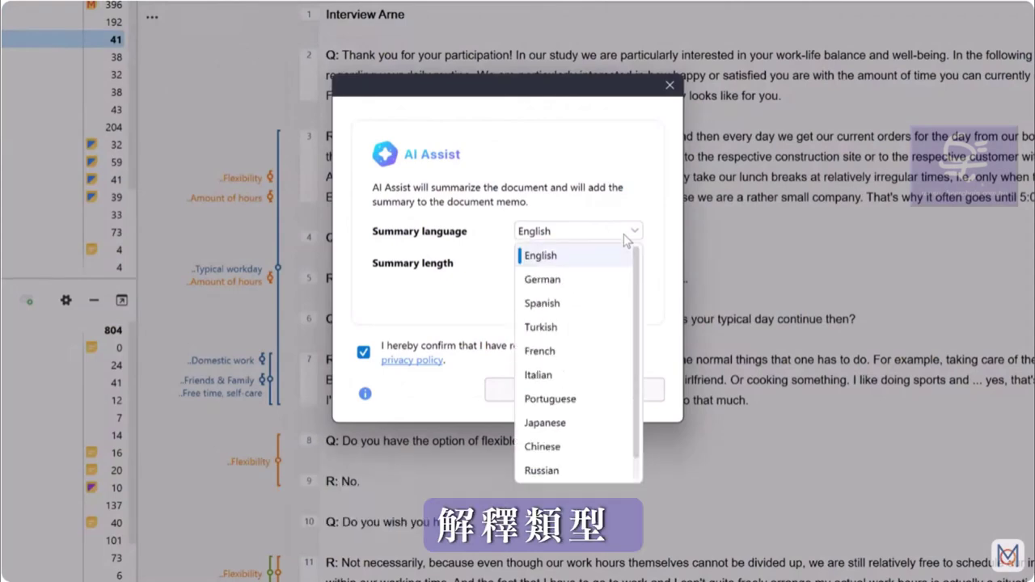
left_click(620, 247)
left_click(619, 266)
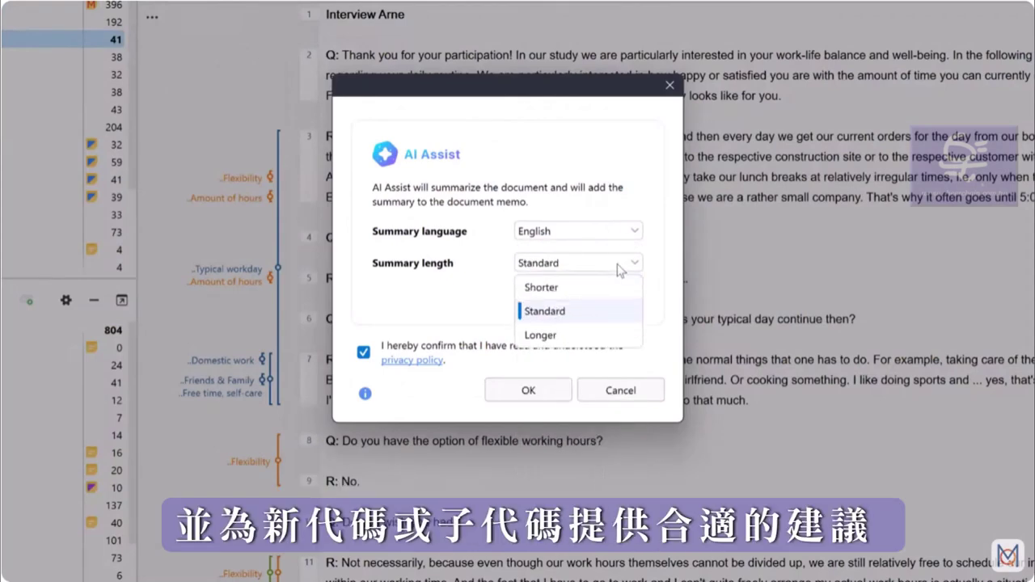
left_click(621, 265)
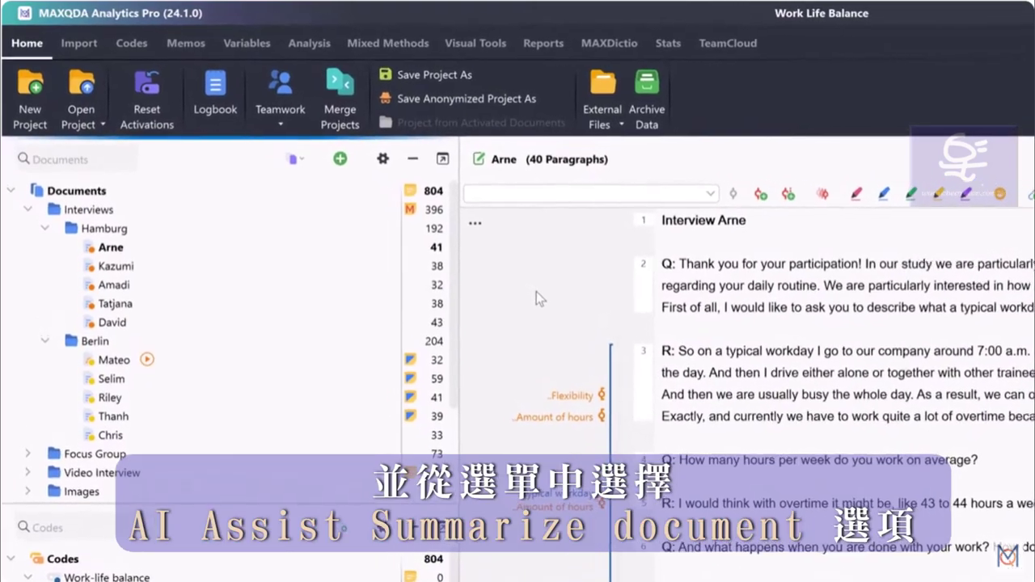
Generate an AI Assist summary of Arne's interview in English at Standard length.
right_click(174, 254)
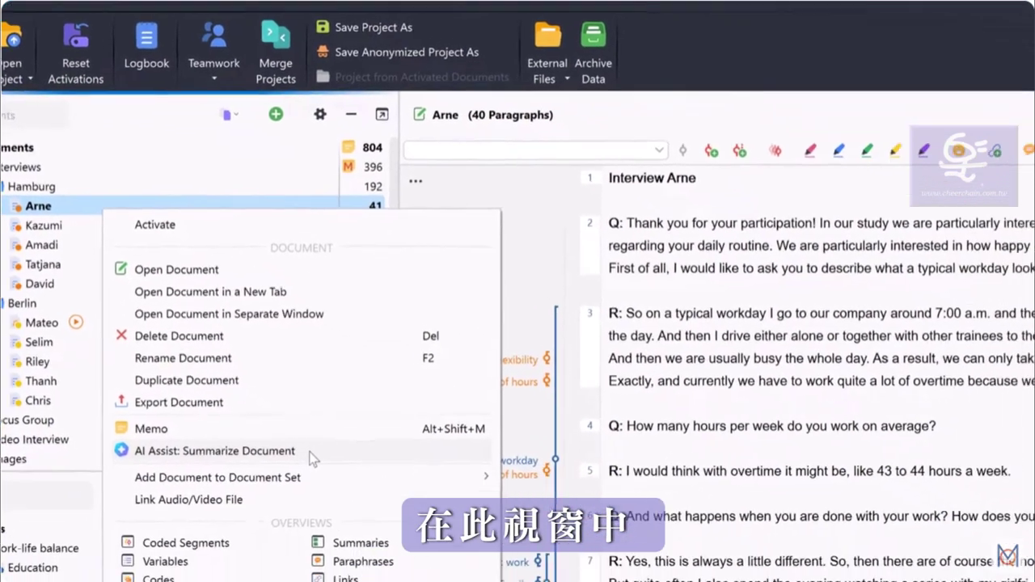
left_click(312, 455)
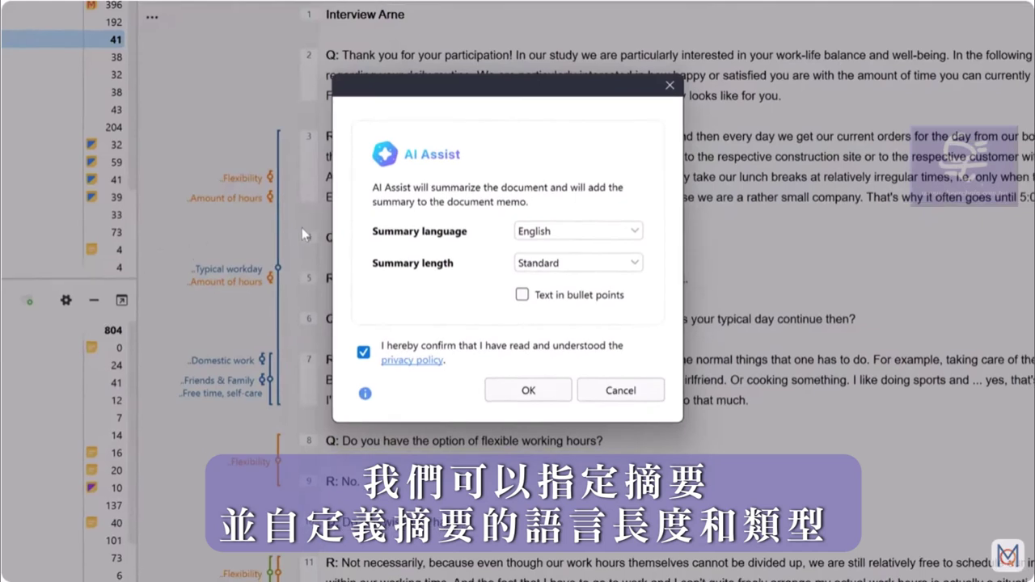
left_click(628, 240)
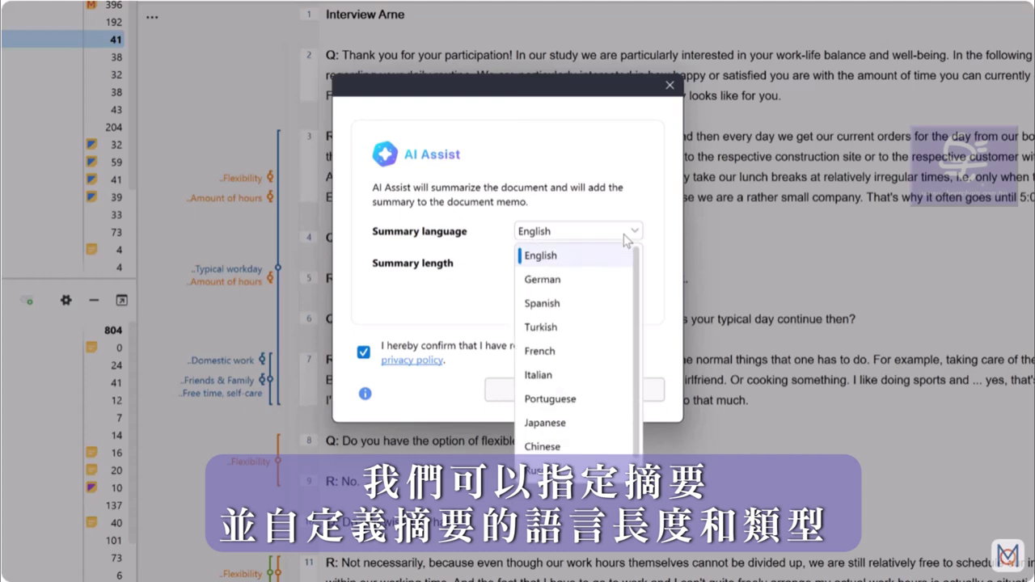
left_click(627, 240)
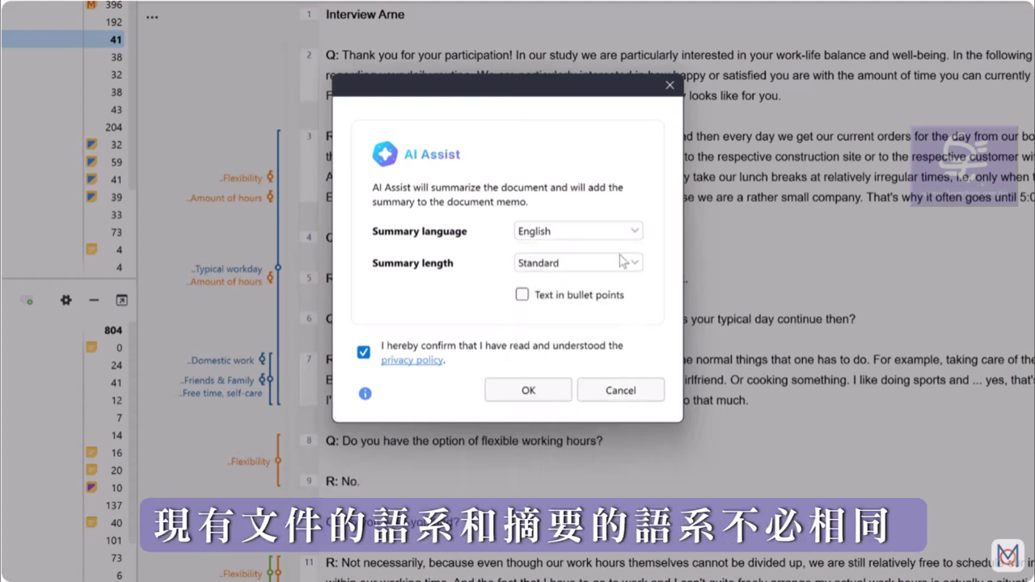
left_click(621, 263)
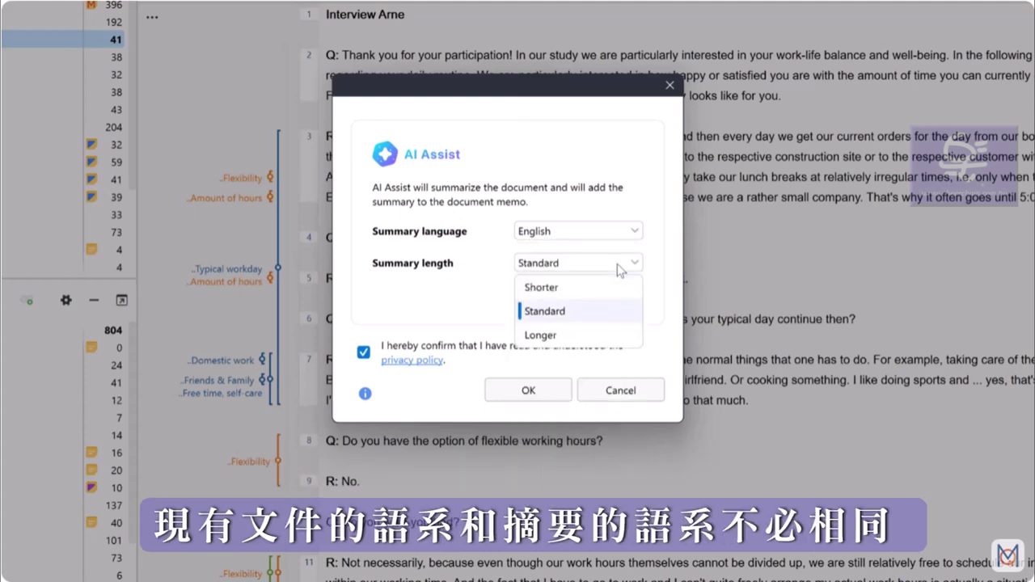
left_click(620, 269)
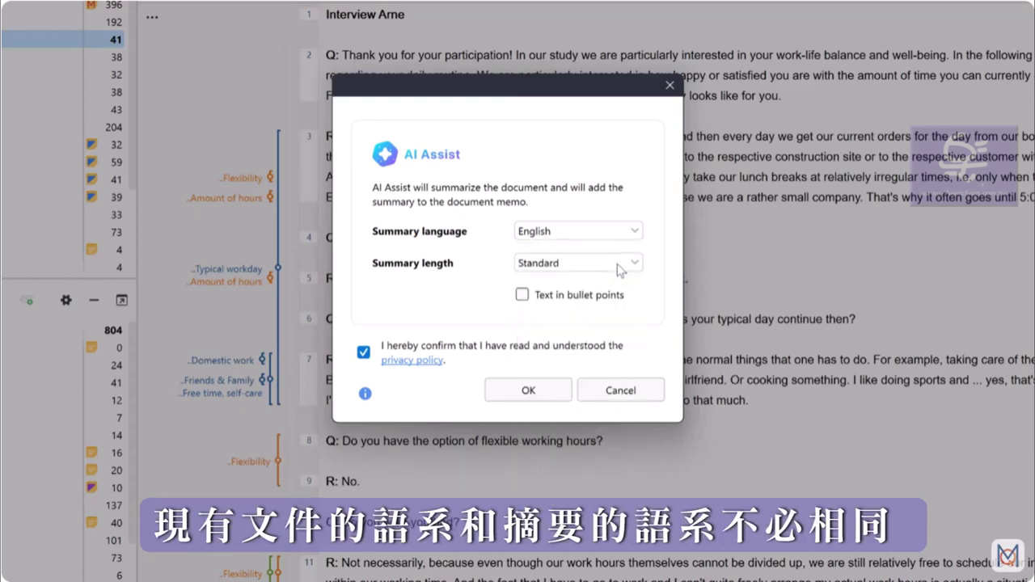
left_click(555, 395)
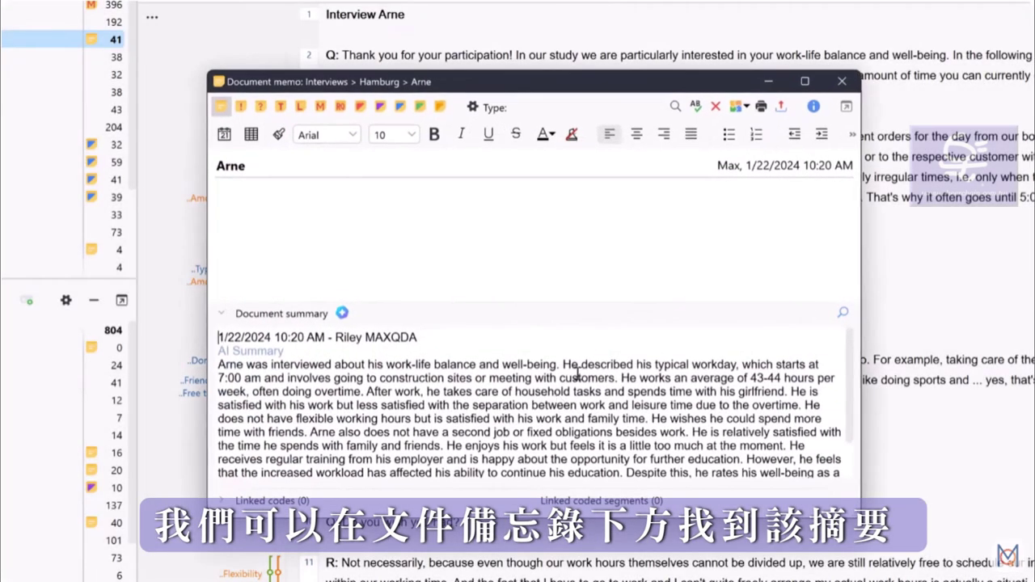
Replace the last sentence of Arne's document summary with text beginning 'Overall, he would lik'.
scroll(577, 373, "down", 1)
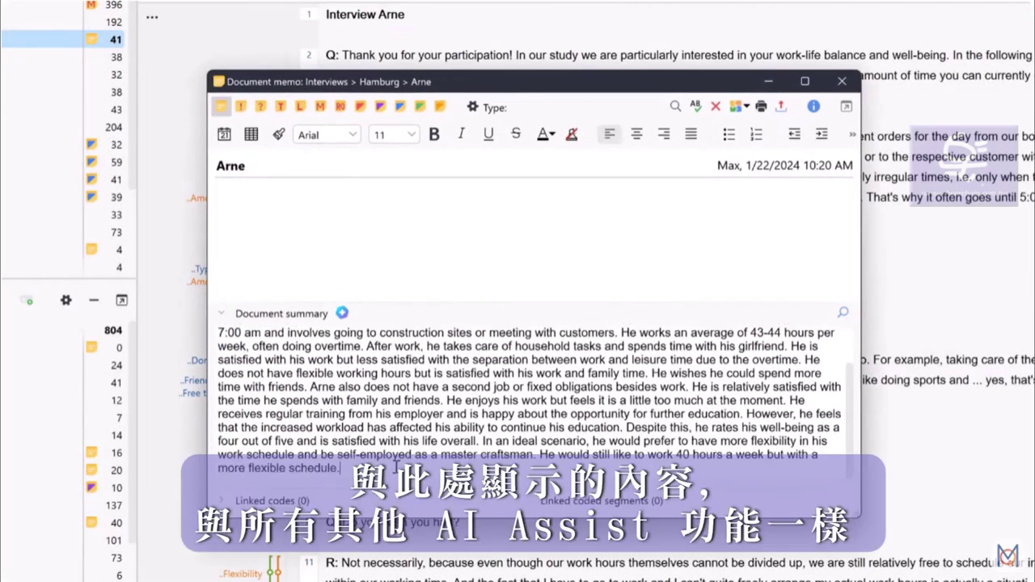
left_click_drag(396, 467, 535, 454)
scroll(542, 455, "up", 1)
type("Overall, he would lik")
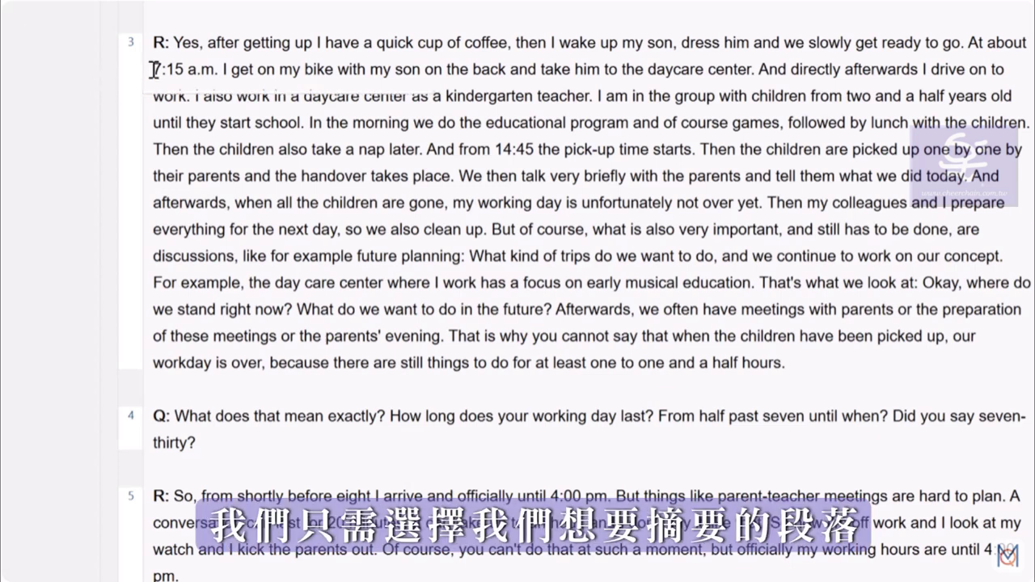
Summarize paragraph 3, the daycare workday answer, into a memo with AI Assist.
left_click_drag(173, 42, 738, 361)
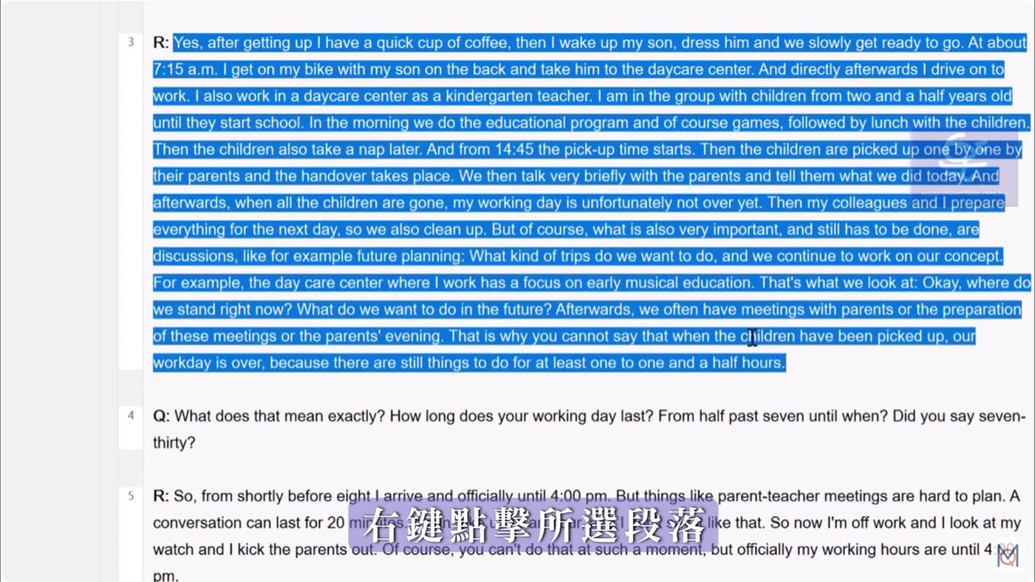
right_click(413, 94)
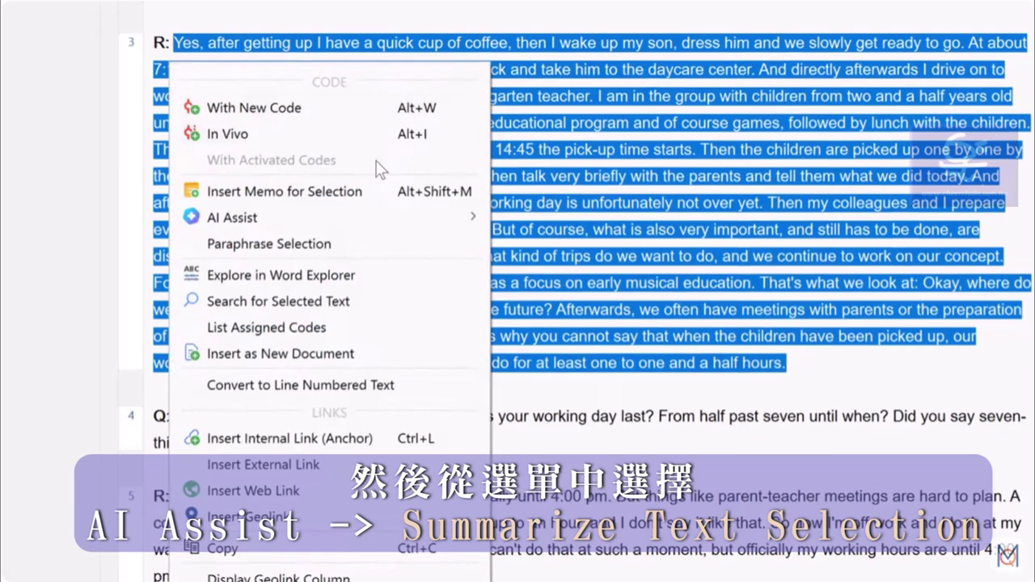
mouse_move(421, 220)
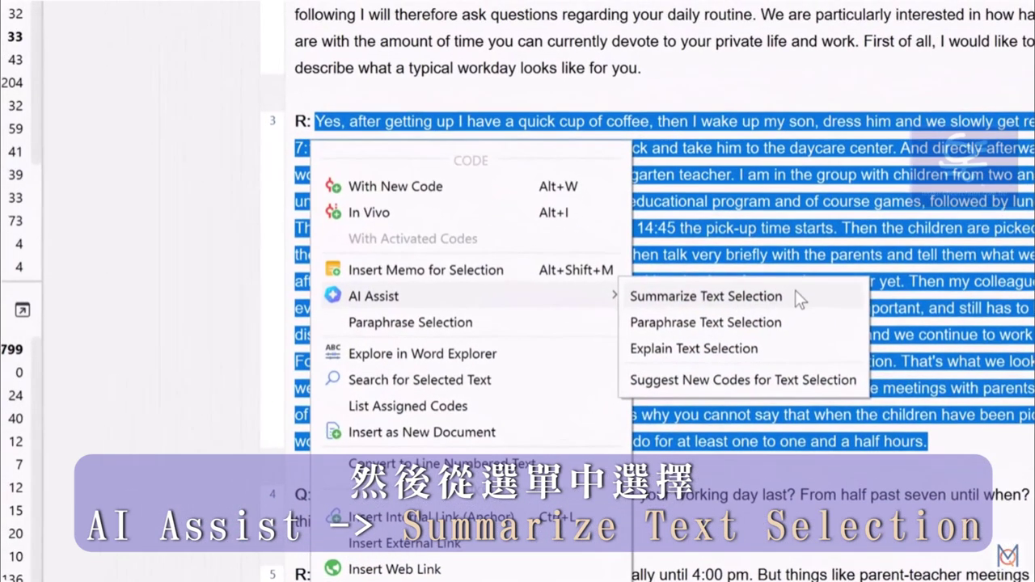
left_click(795, 291)
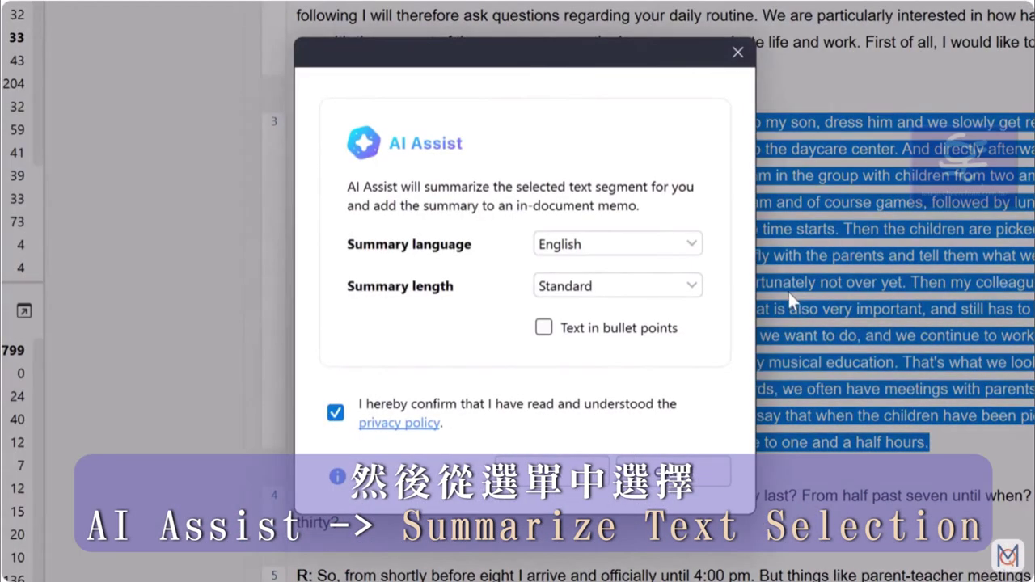
left_click(585, 471)
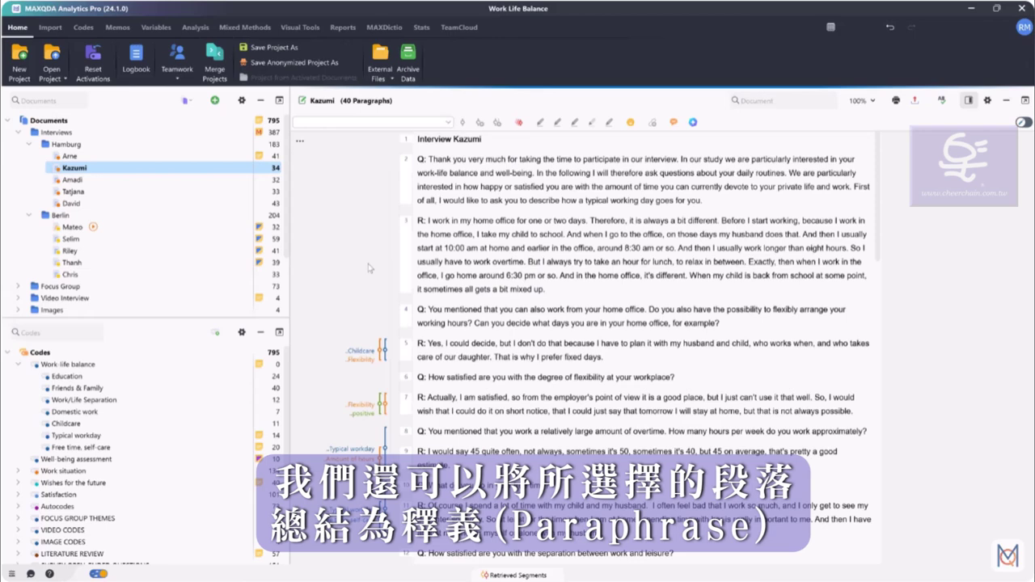
Generate and accept an AI paraphrase of Kazumi's third answer.
left_click_drag(426, 220, 539, 289)
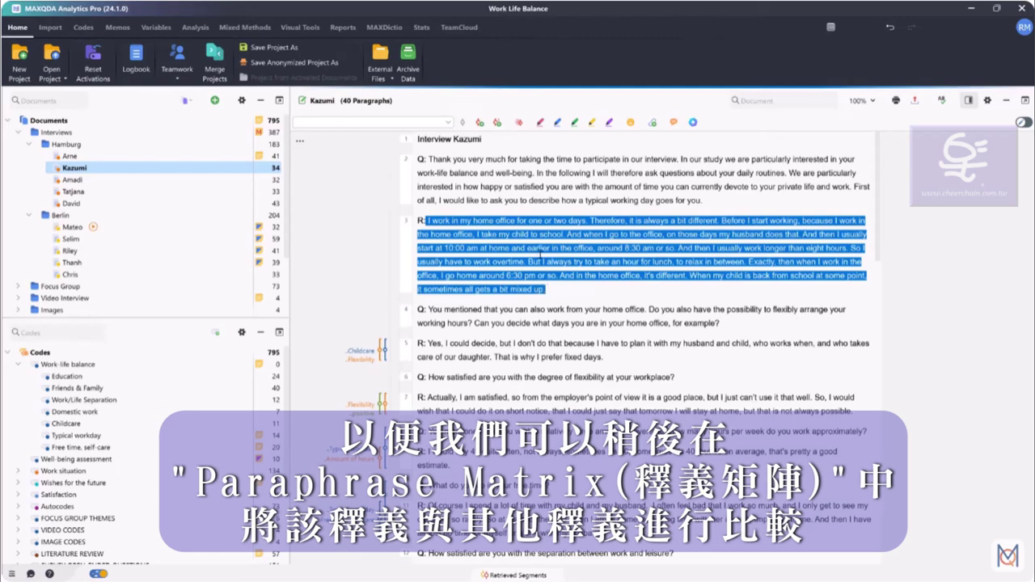
right_click(539, 235)
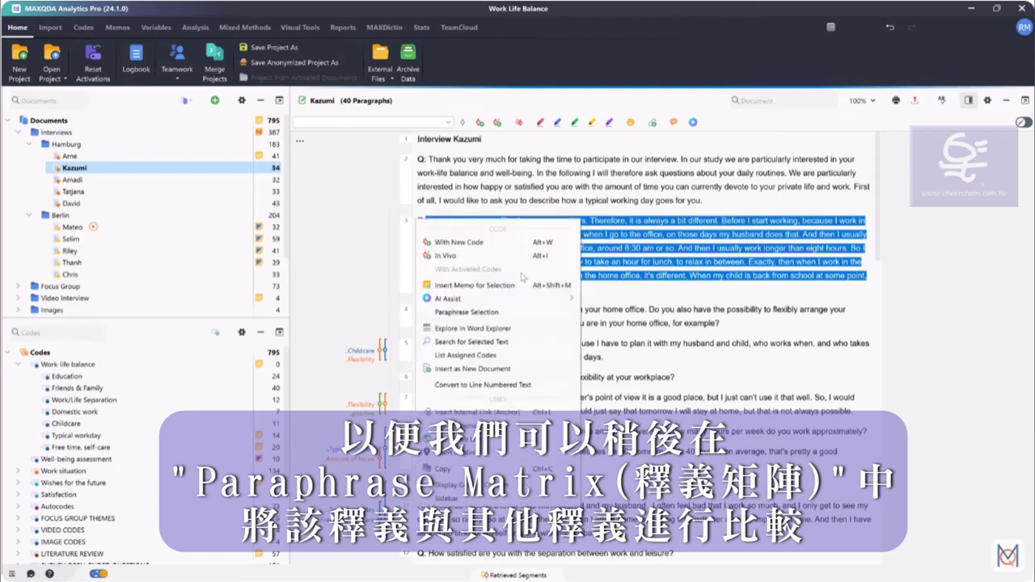
mouse_move(517, 300)
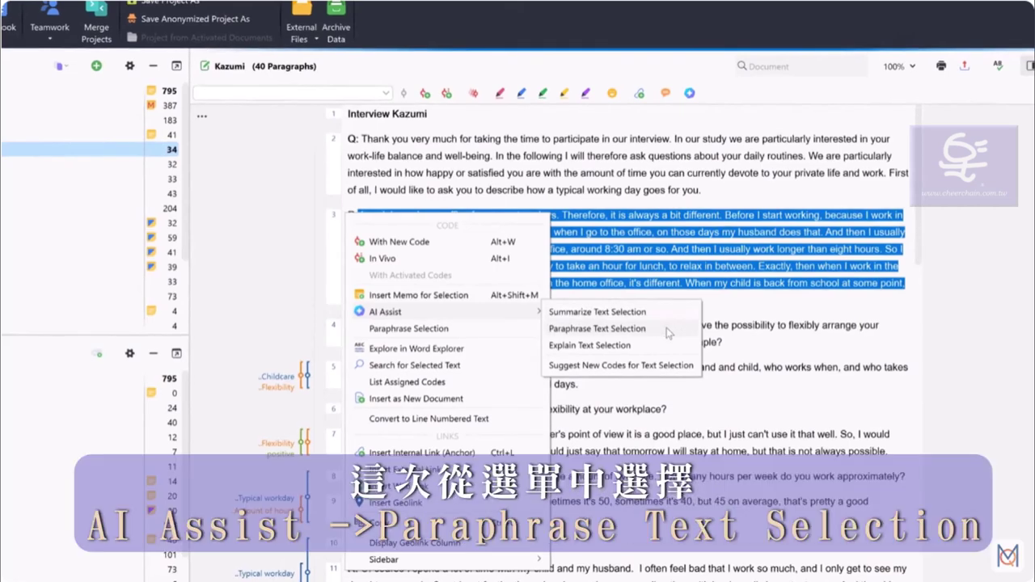
left_click(666, 328)
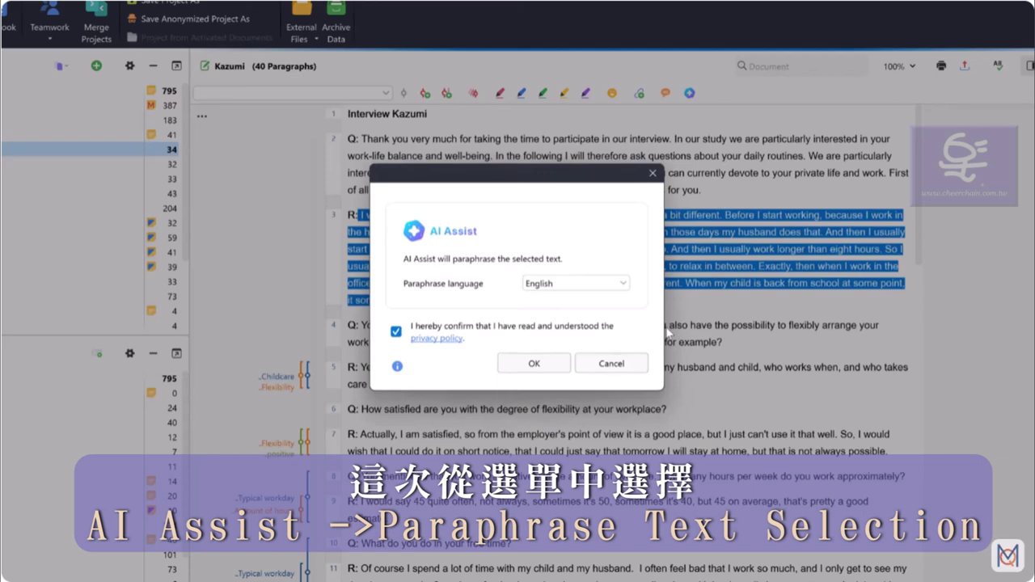
left_click(555, 368)
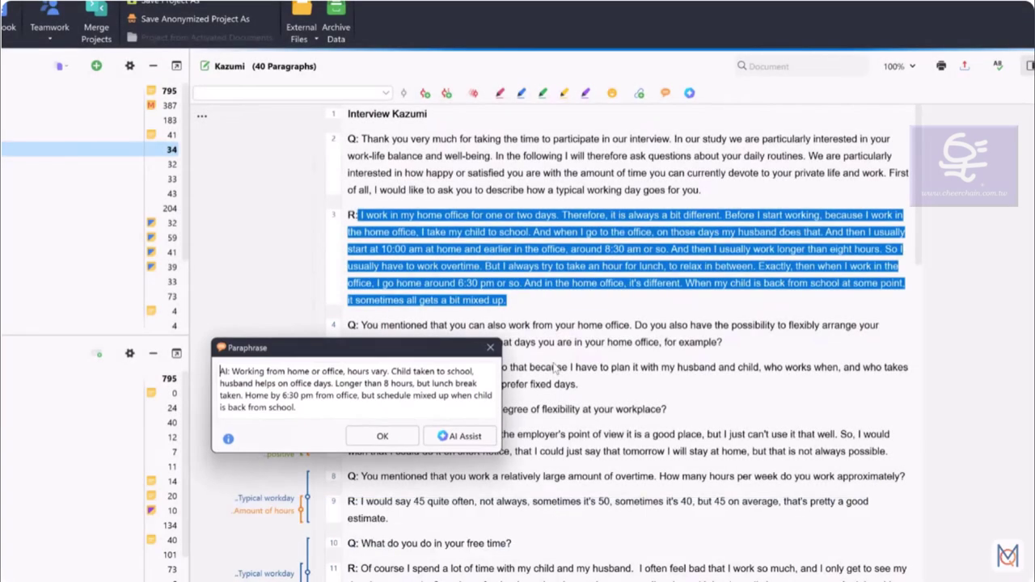
left_click(408, 438)
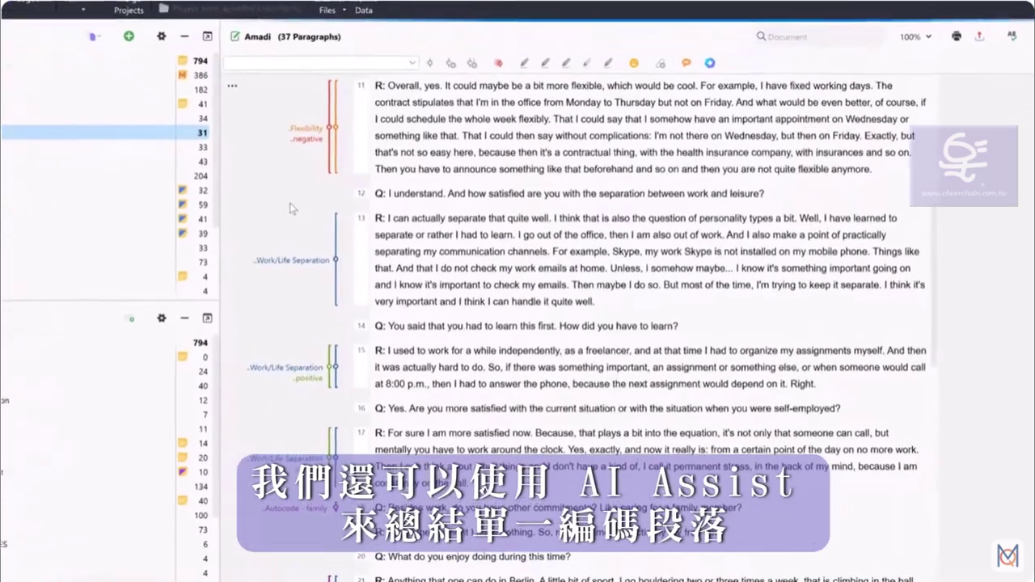
Add an AI summary as the comment on Amadi's Work/Life Separation coded segment.
right_click(267, 233)
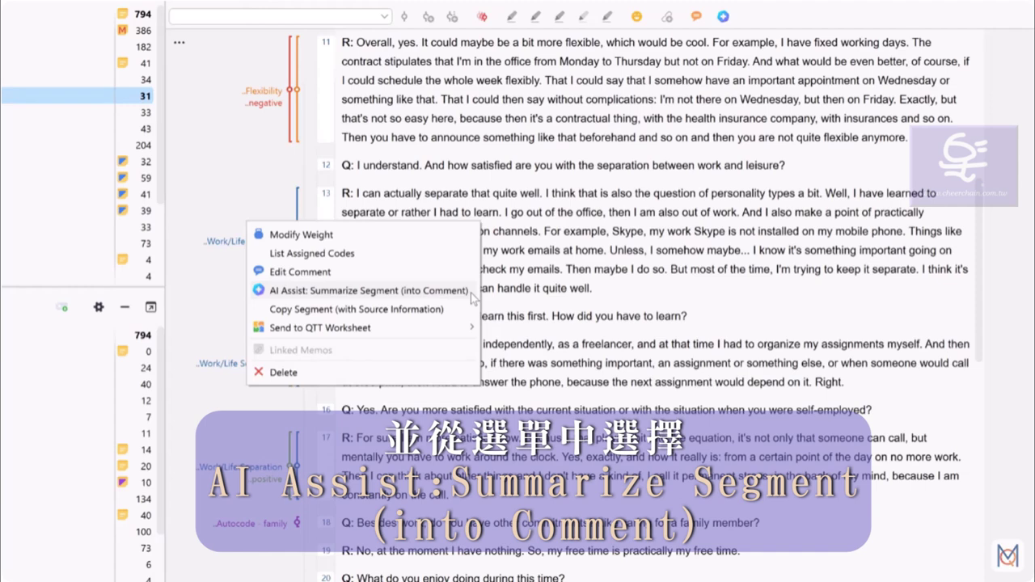
left_click(471, 292)
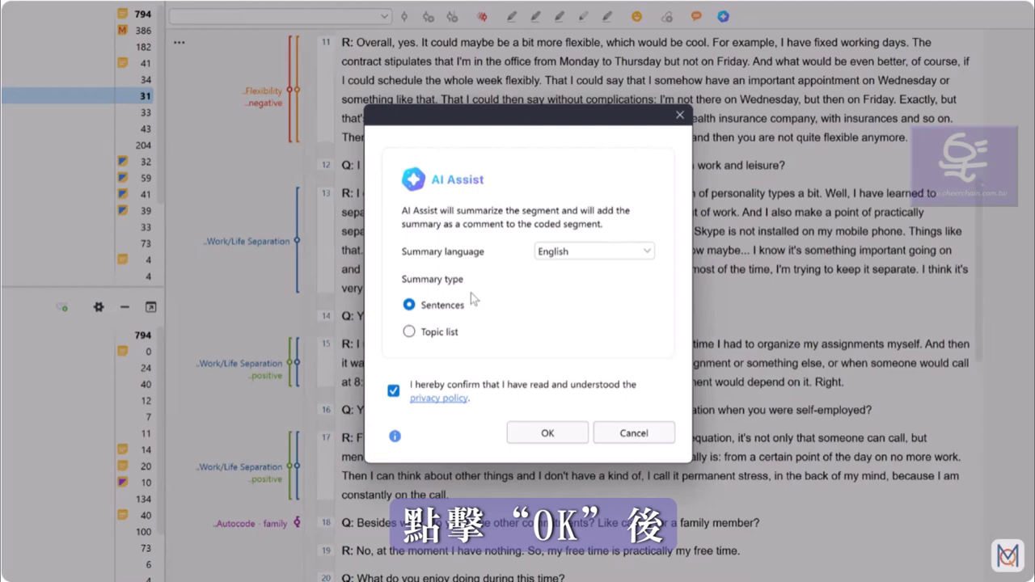
left_click(562, 430)
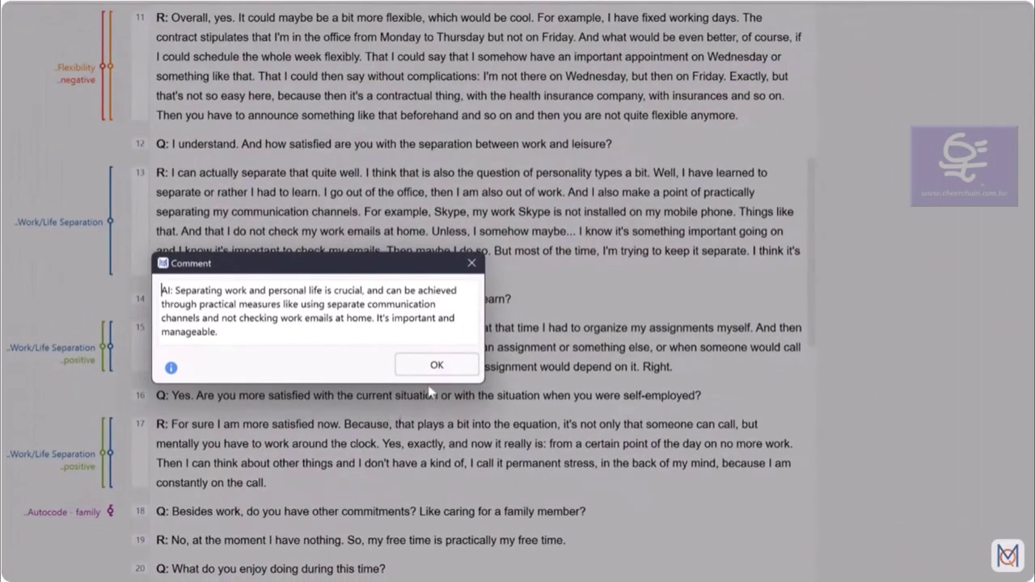
left_click(443, 370)
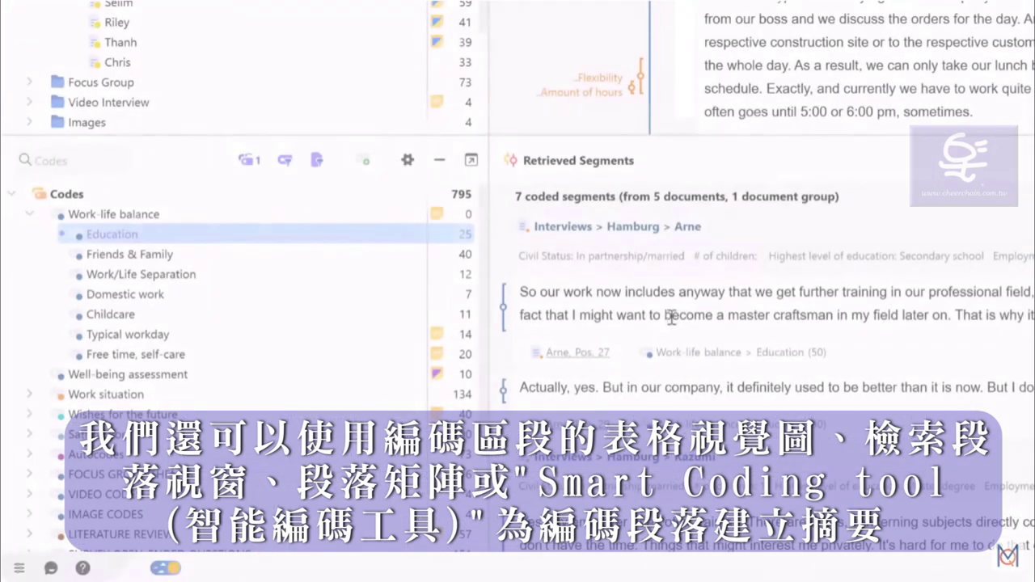
Check actions for the retrieved Education segments and open the AI Assist summarize dropdown.
right_click(506, 312)
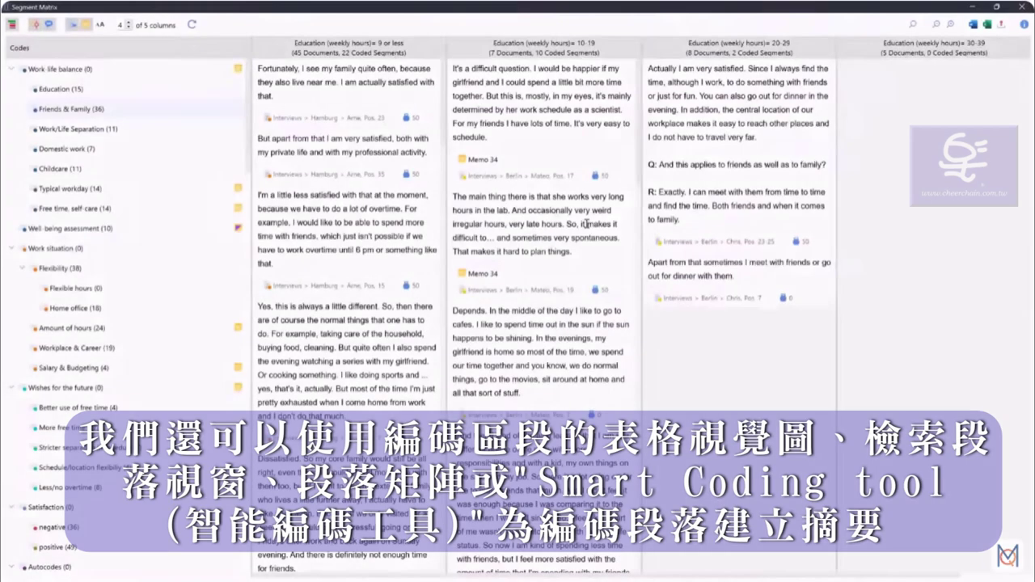
right_click(481, 212)
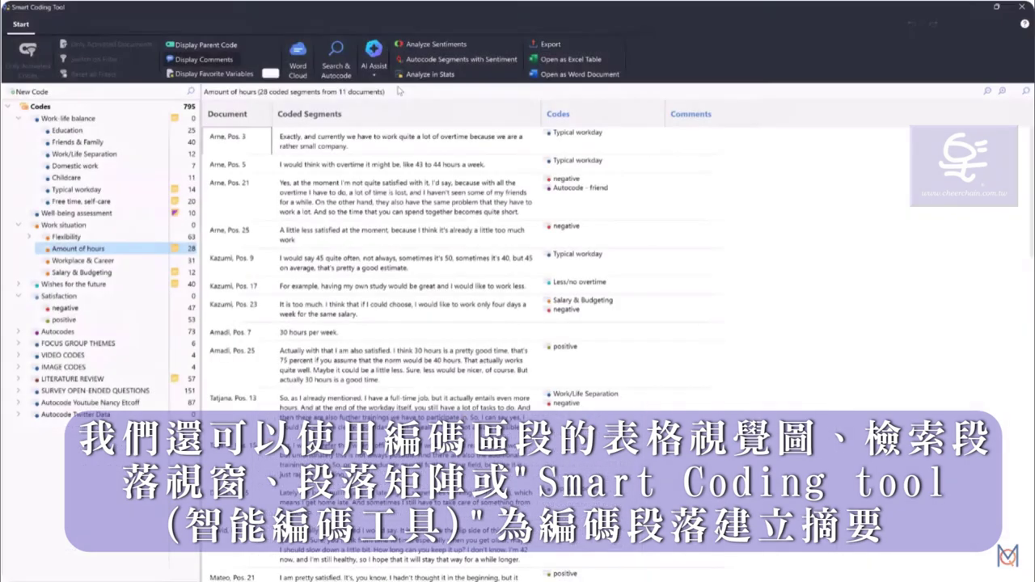
left_click(374, 75)
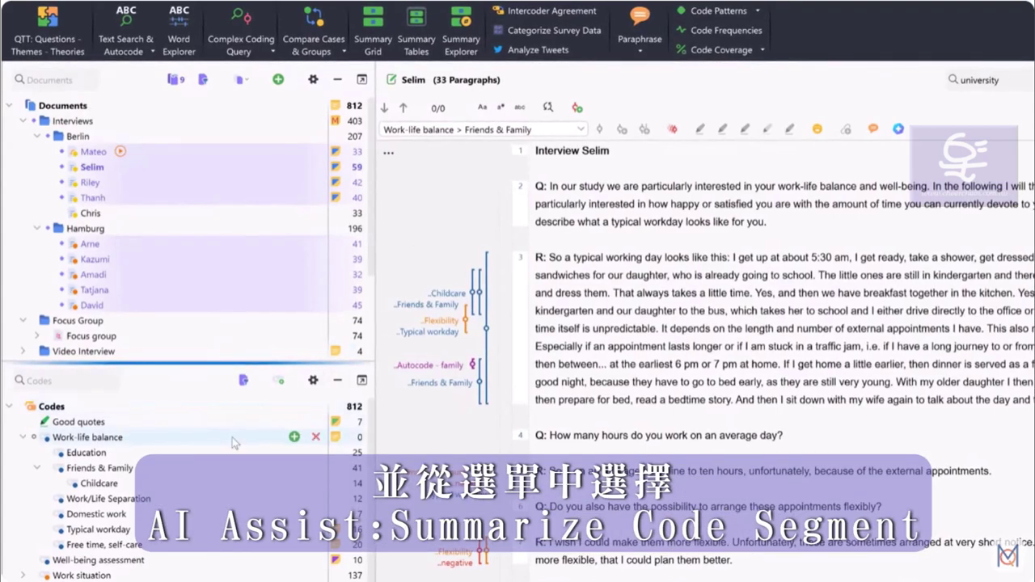
Summarize the Friends & Family coded segments into that code's memo with AI Assist.
right_click(159, 469)
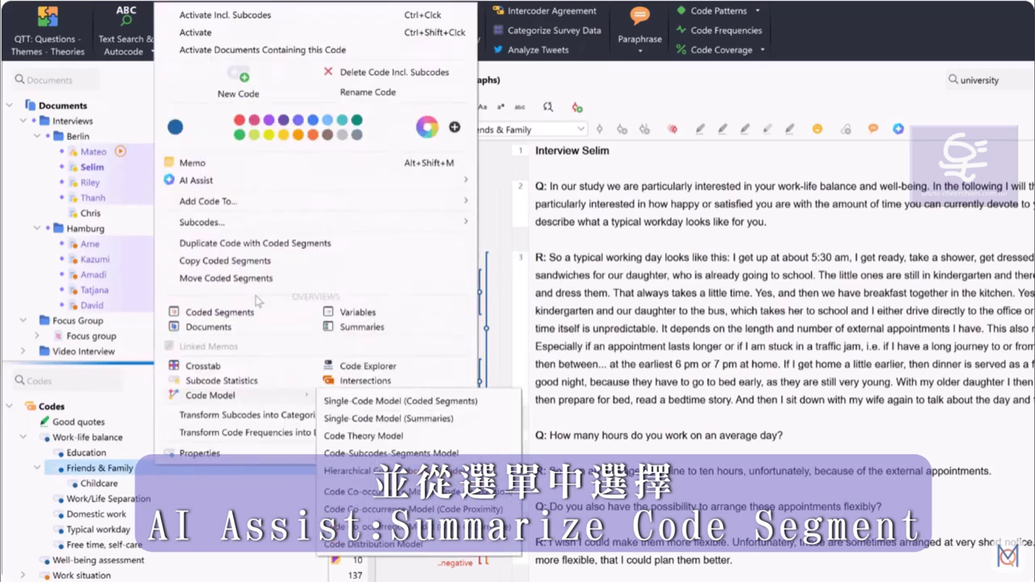
mouse_move(376, 186)
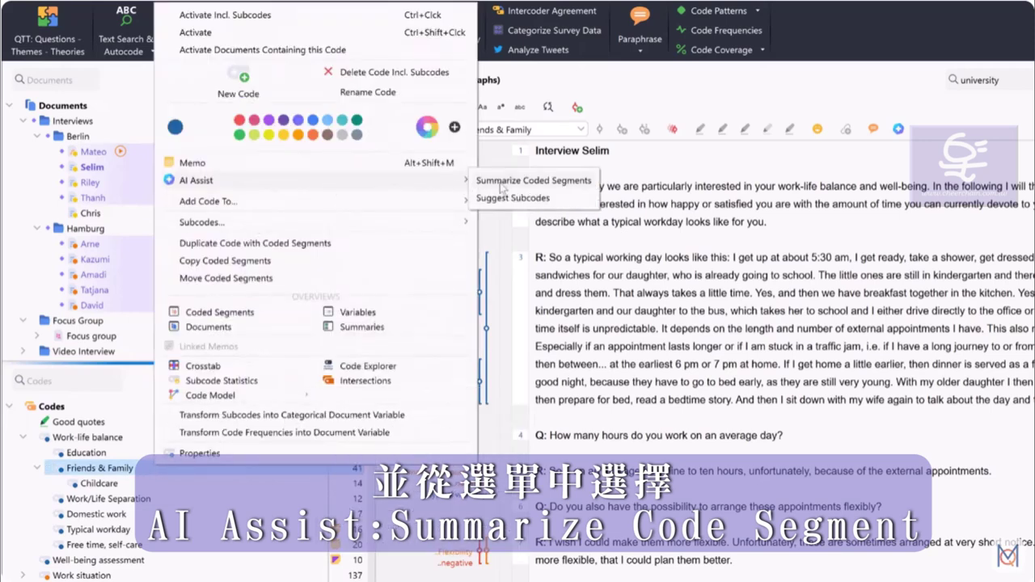
left_click(563, 189)
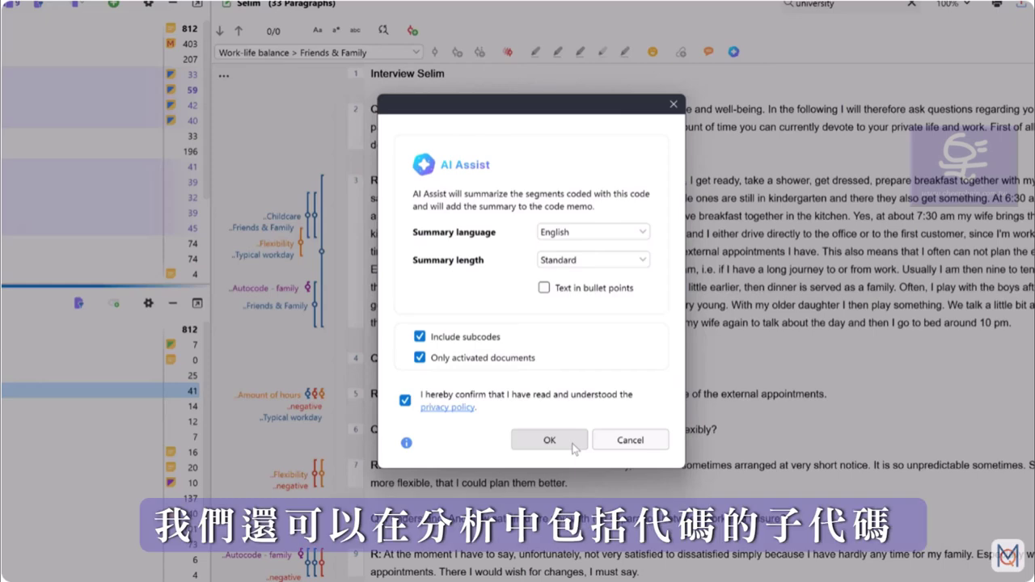
left_click(572, 444)
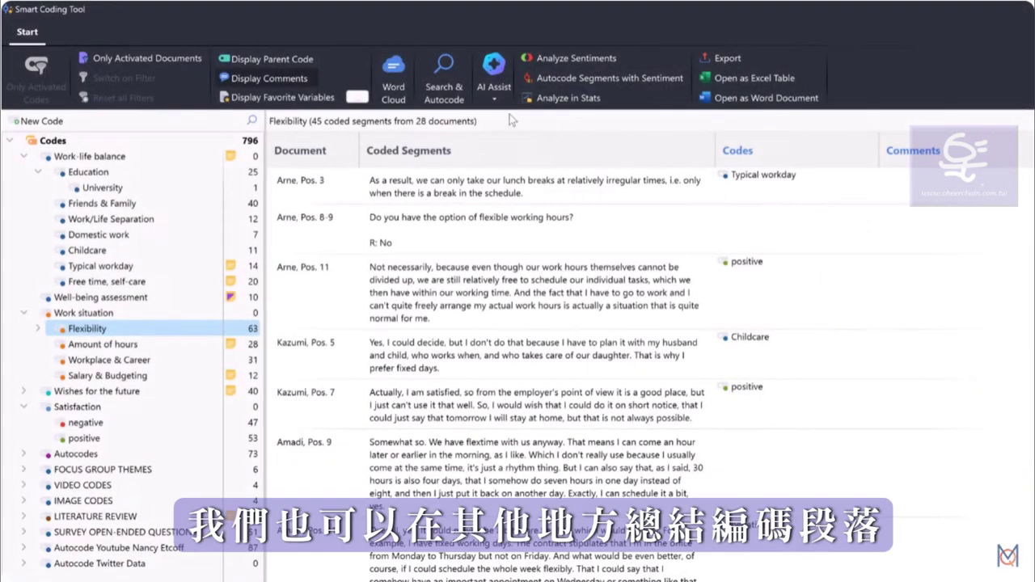
Summarize the 45 listed Flexibility segments into the code summary with AI Assist.
left_click(493, 81)
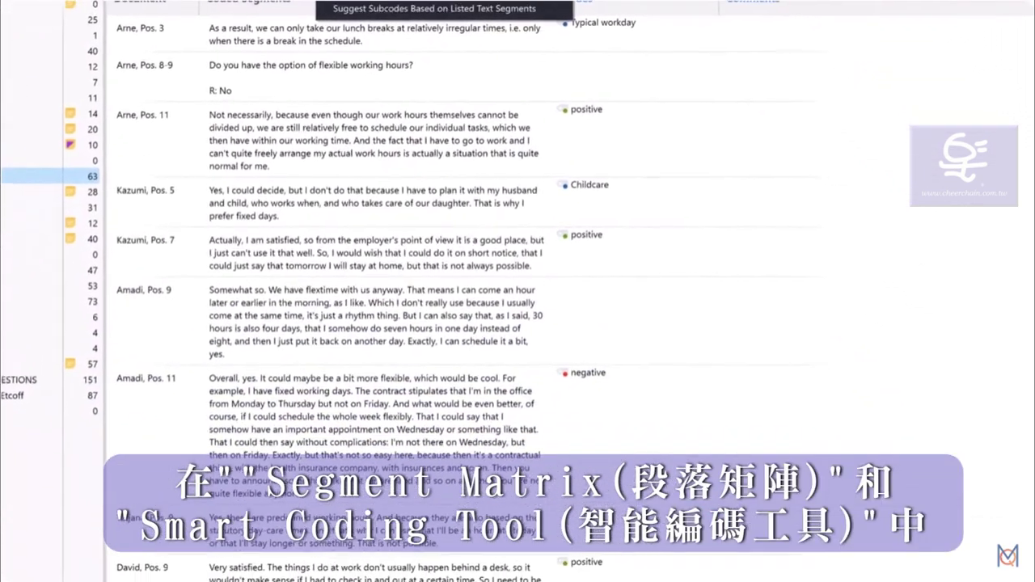
left_click(602, 119)
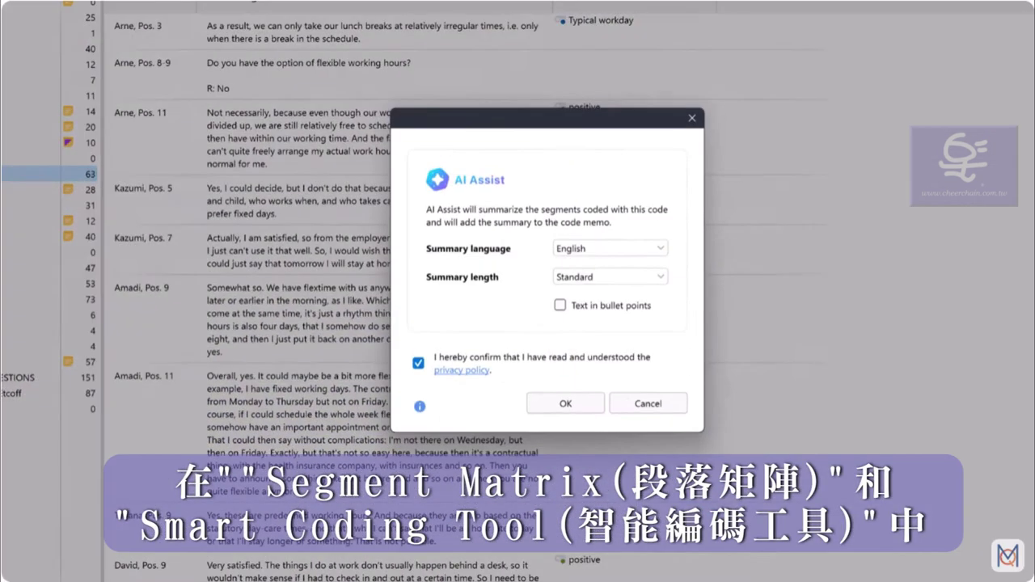
left_click(595, 401)
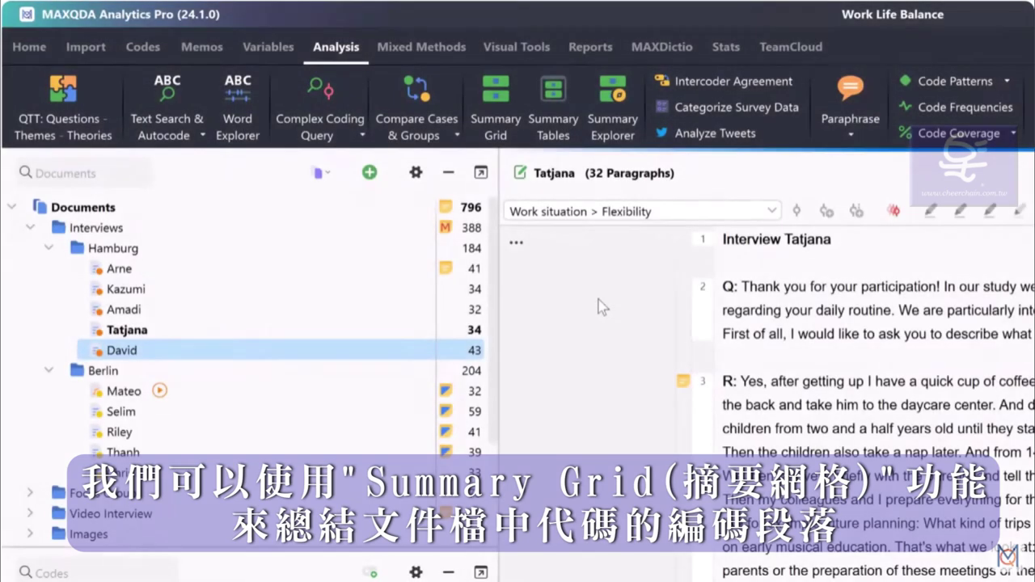
In the Summary Grid, have AI Assist summarize one interviewee's Friends & Family segments.
left_click(492, 129)
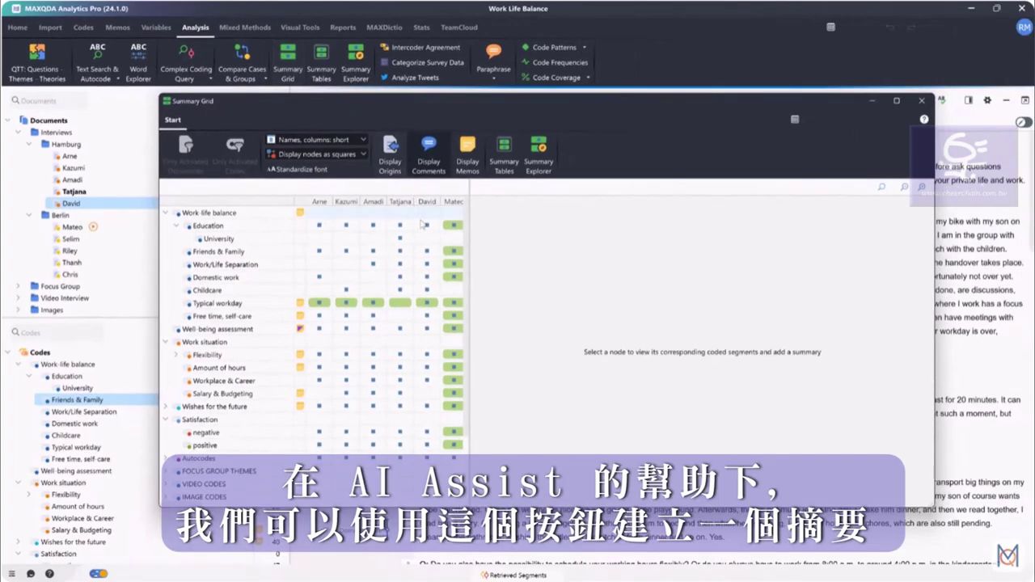
left_click(426, 251)
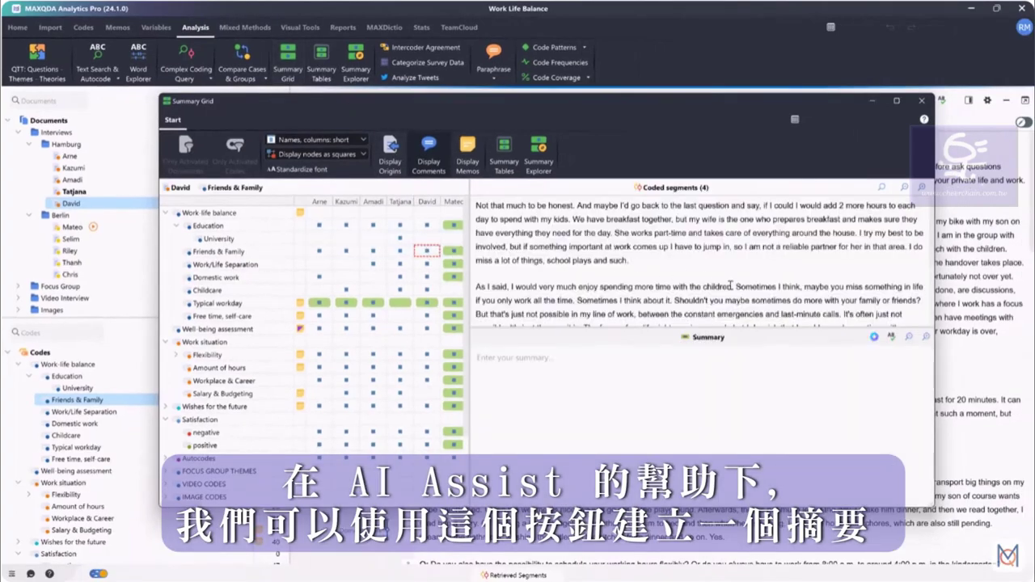
left_click(873, 336)
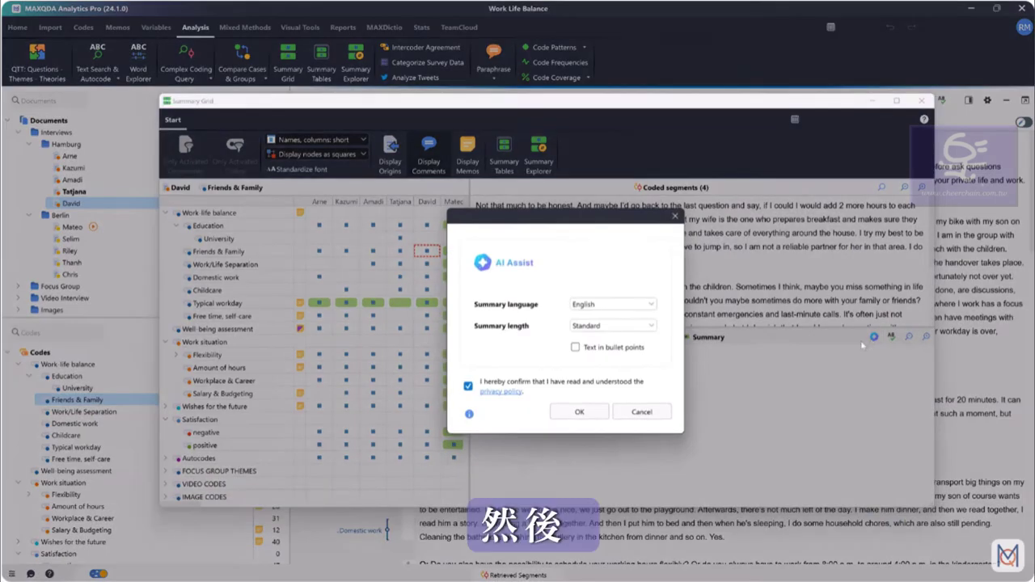
left_click(595, 413)
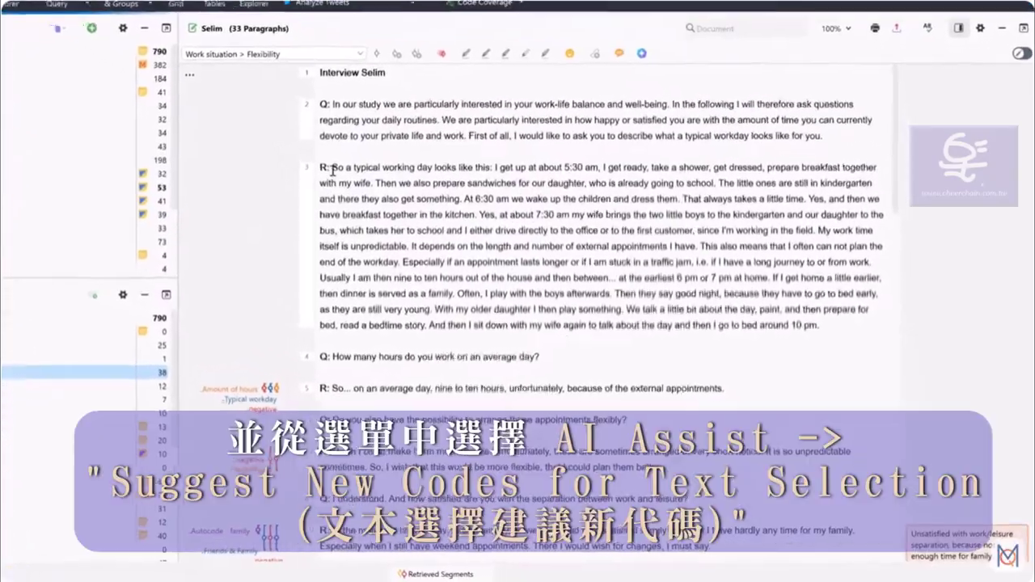
Generate AI Assist new-code suggestions for the selected text of paragraph 3.
left_click_drag(355, 179, 794, 296)
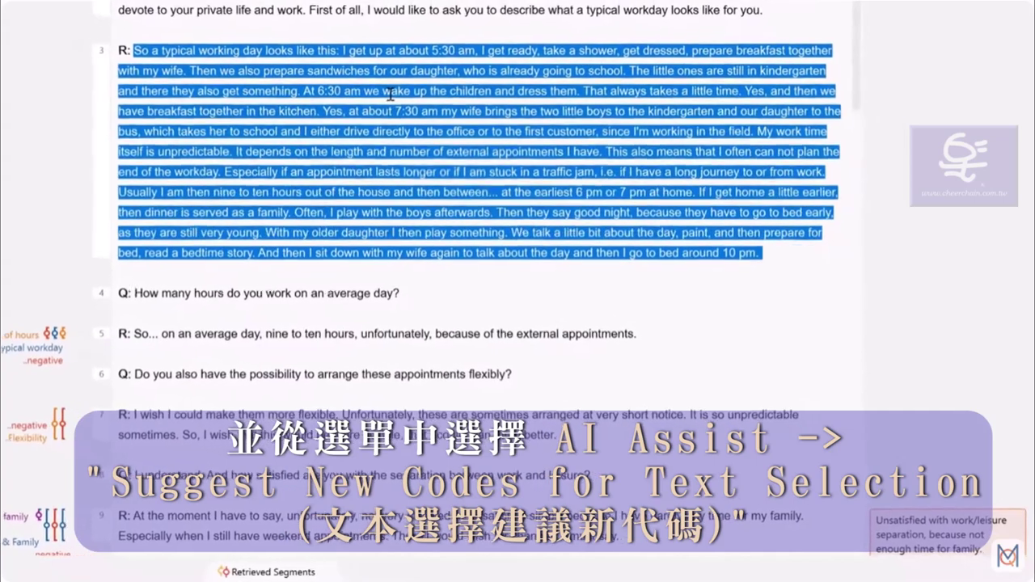
right_click(232, 82)
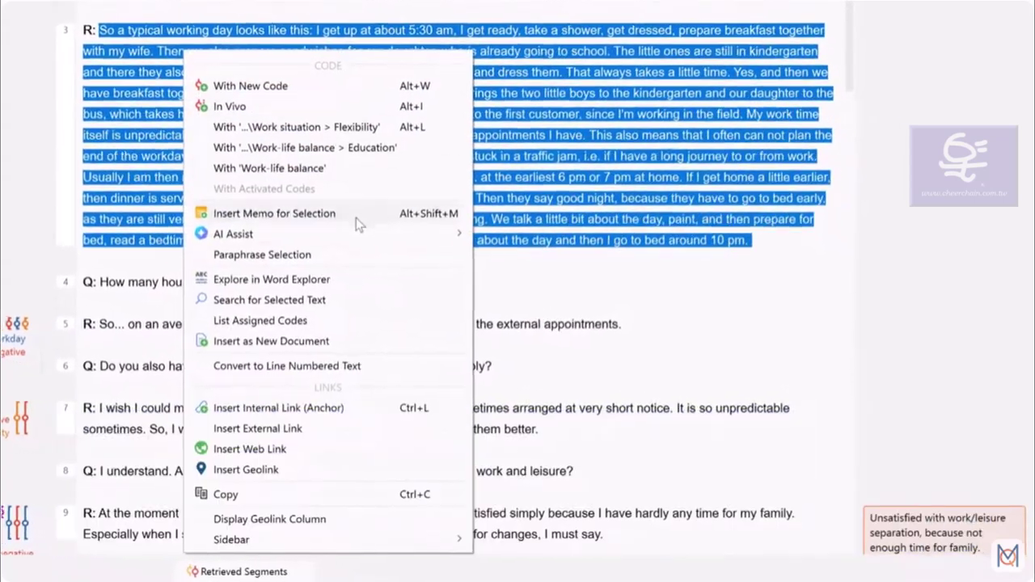
mouse_move(354, 234)
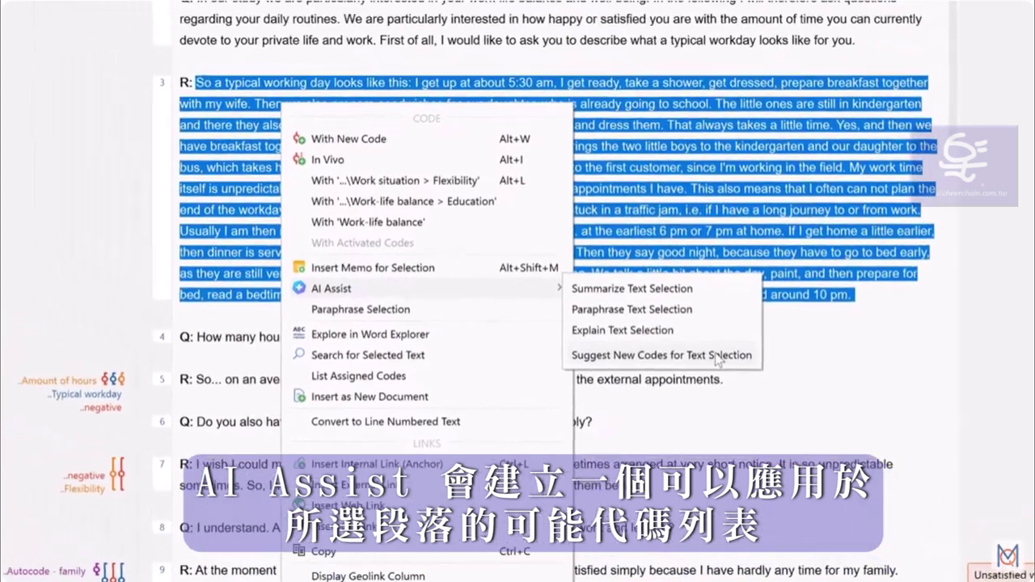
left_click(615, 298)
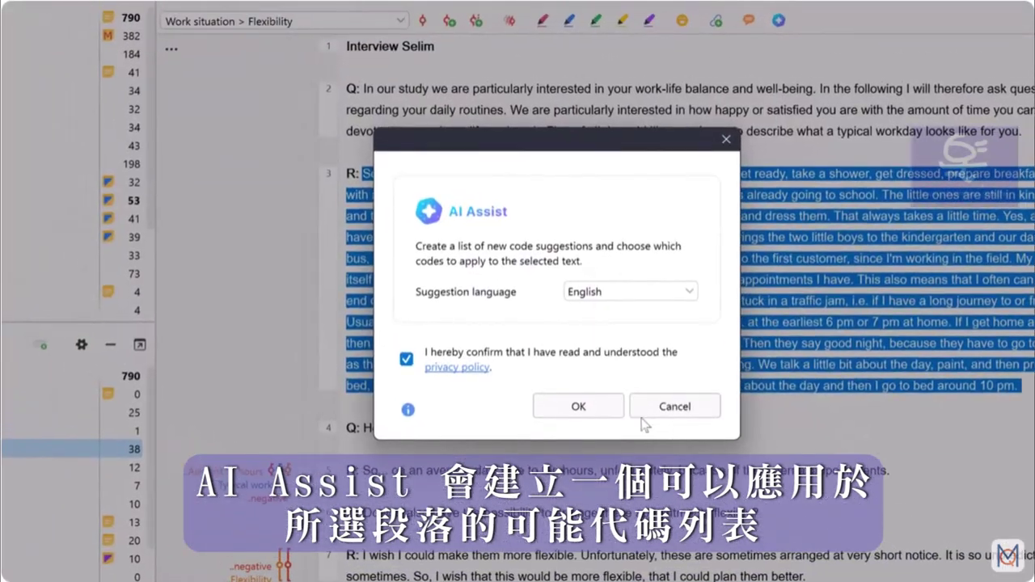
left_click(589, 399)
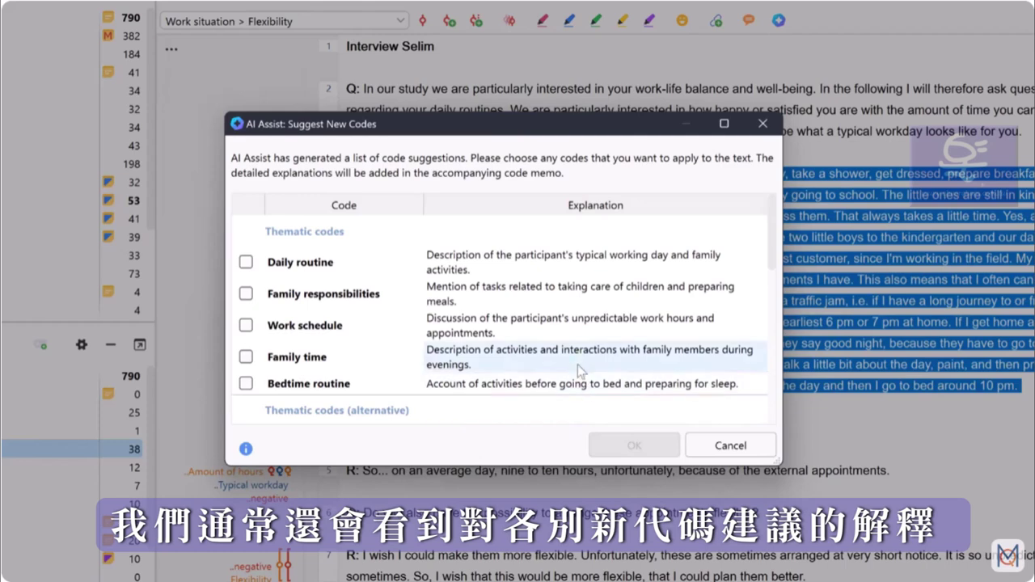
Apply the suggested codes Daily routine, Family responsibilities and Work schedule to paragraph 3.
scroll(577, 359, "down", 8)
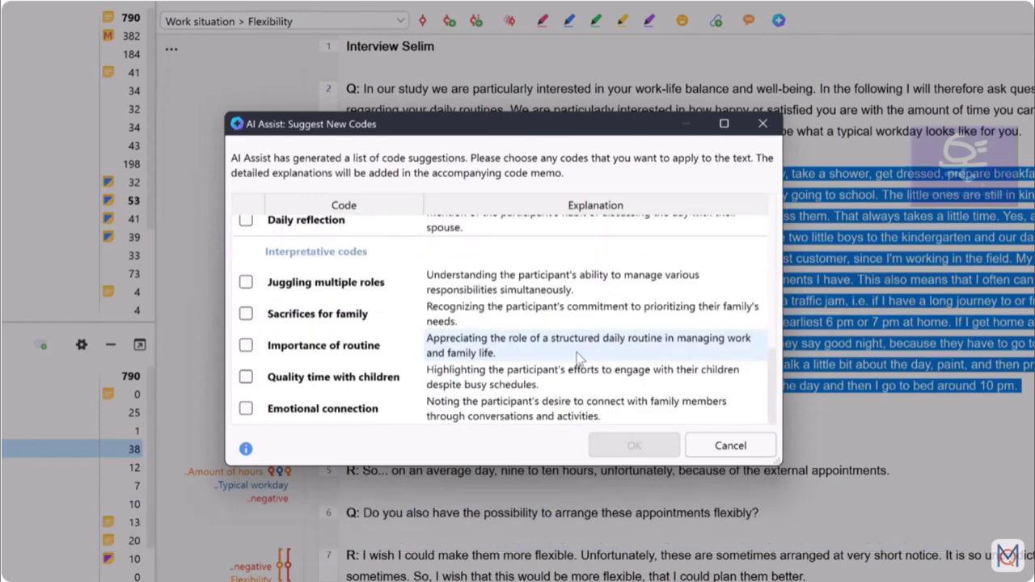
scroll(577, 357, "up", 8)
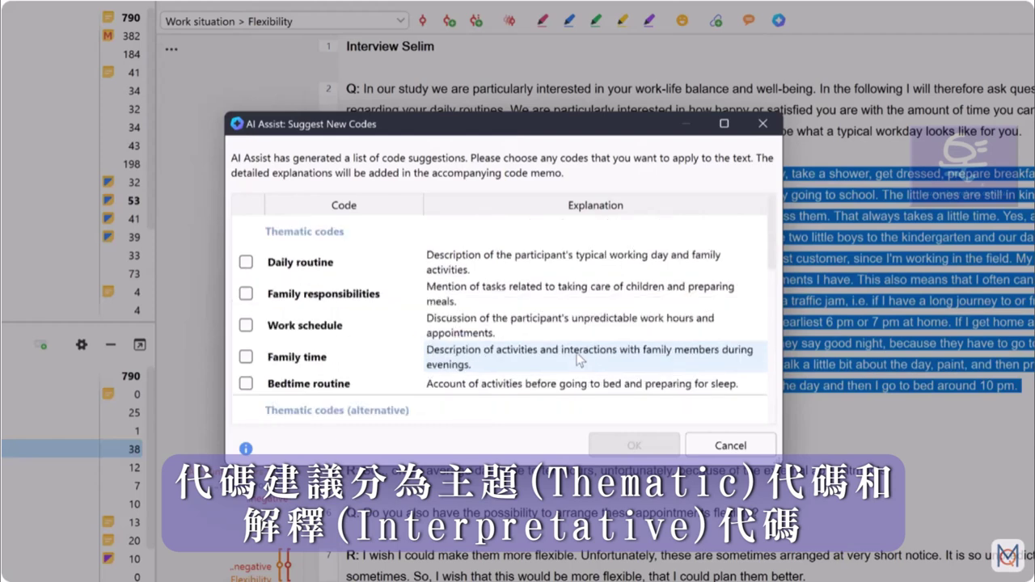
left_click(246, 262)
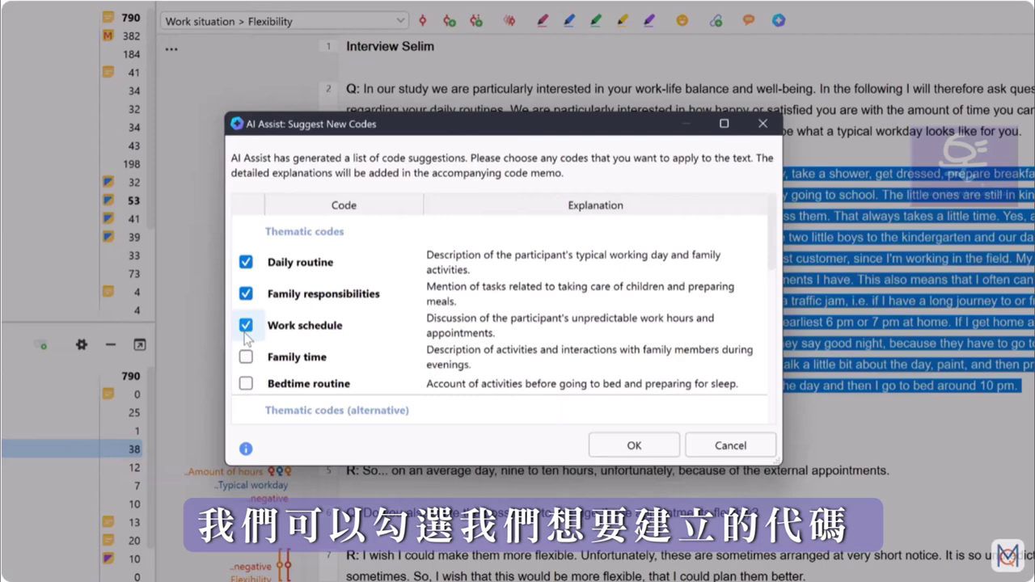
left_click(646, 442)
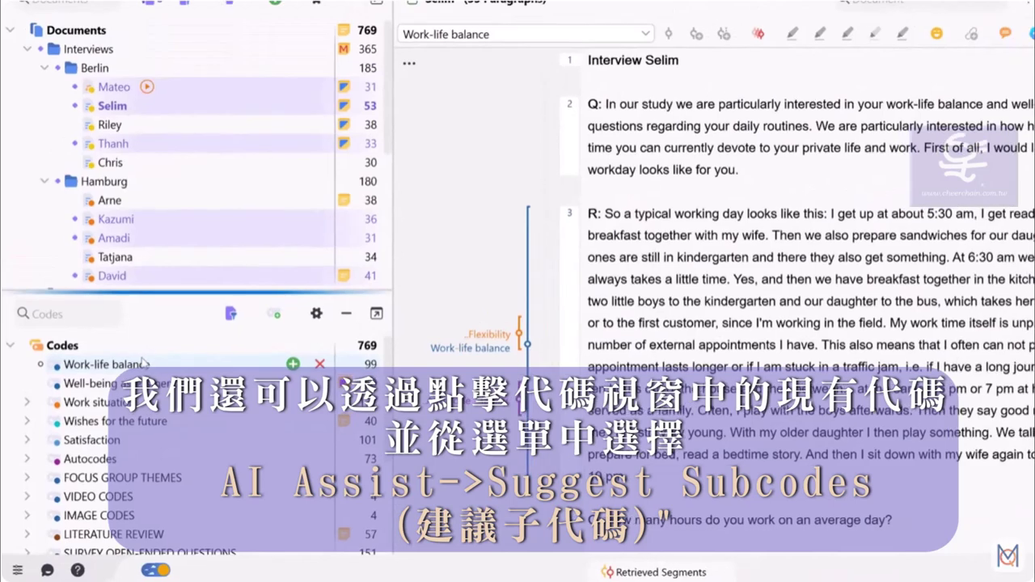
Generate AI Assist subcode suggestions for the Work-life balance code into its memo.
left_click(200, 278)
right_click(142, 362)
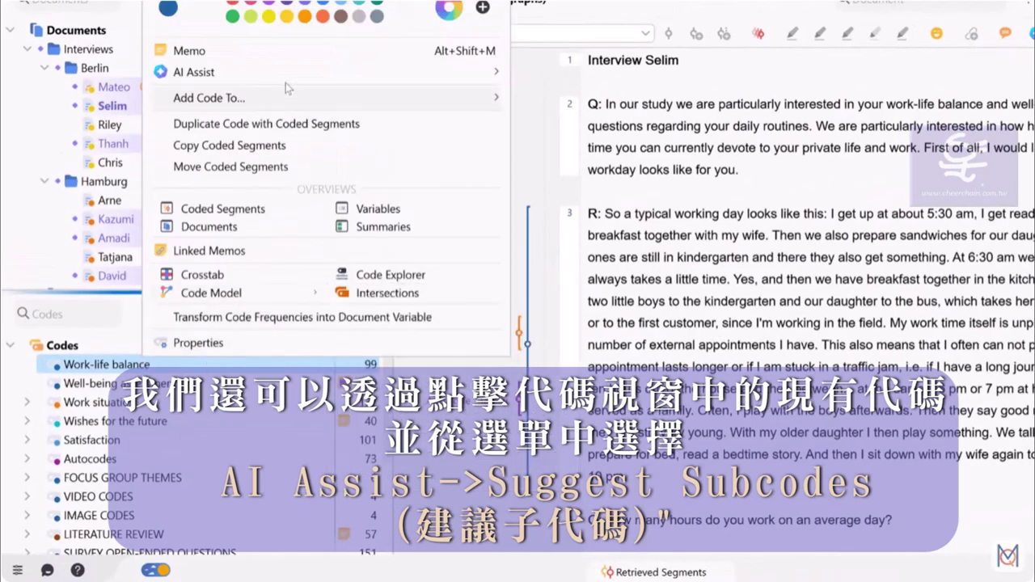
mouse_move(283, 71)
left_click(606, 94)
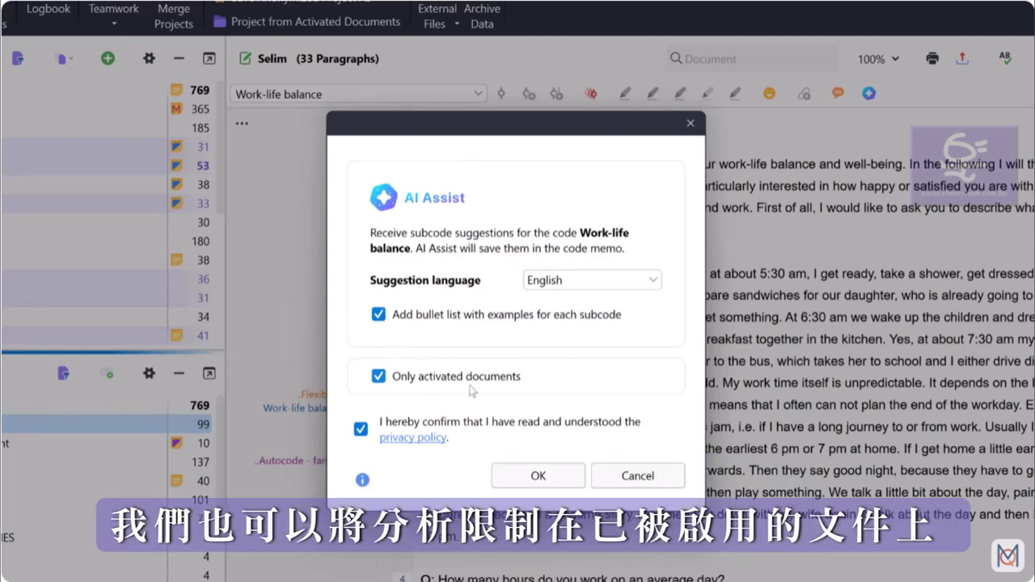
left_click(572, 470)
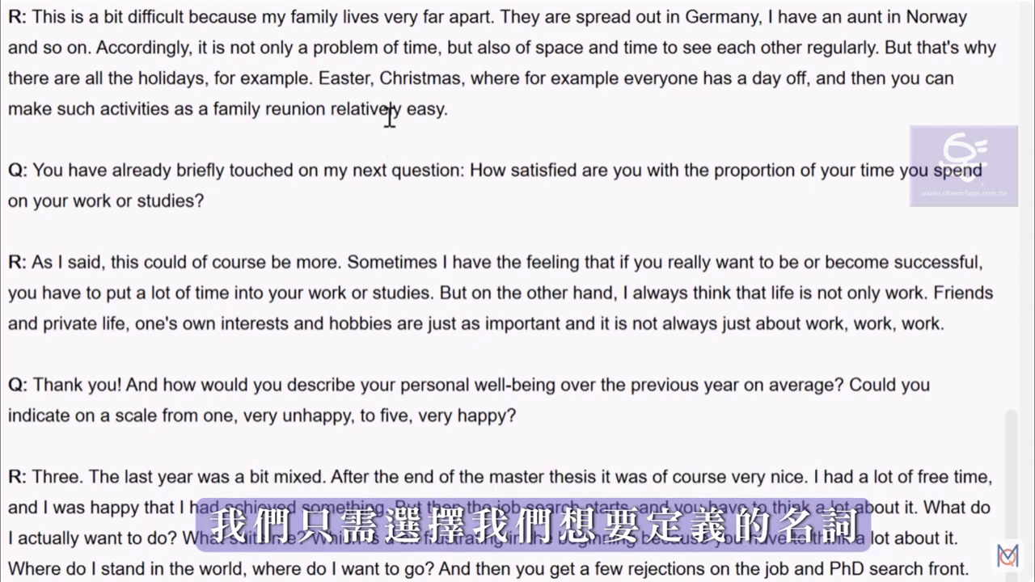
Request an AI Assist explanation of the selected word 'Christmas' as an in-document memo.
left_click_drag(379, 81, 451, 87)
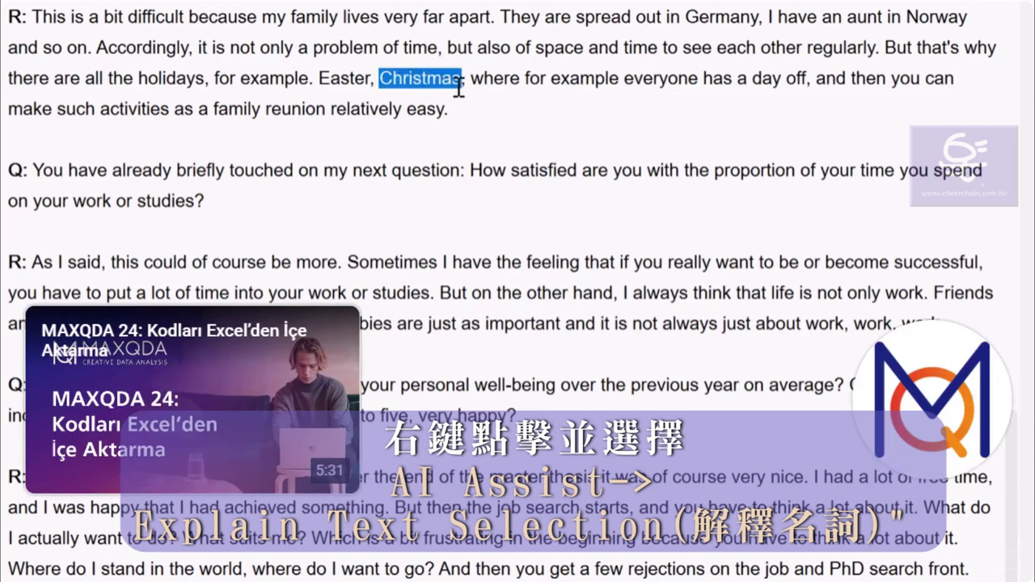
right_click(410, 81)
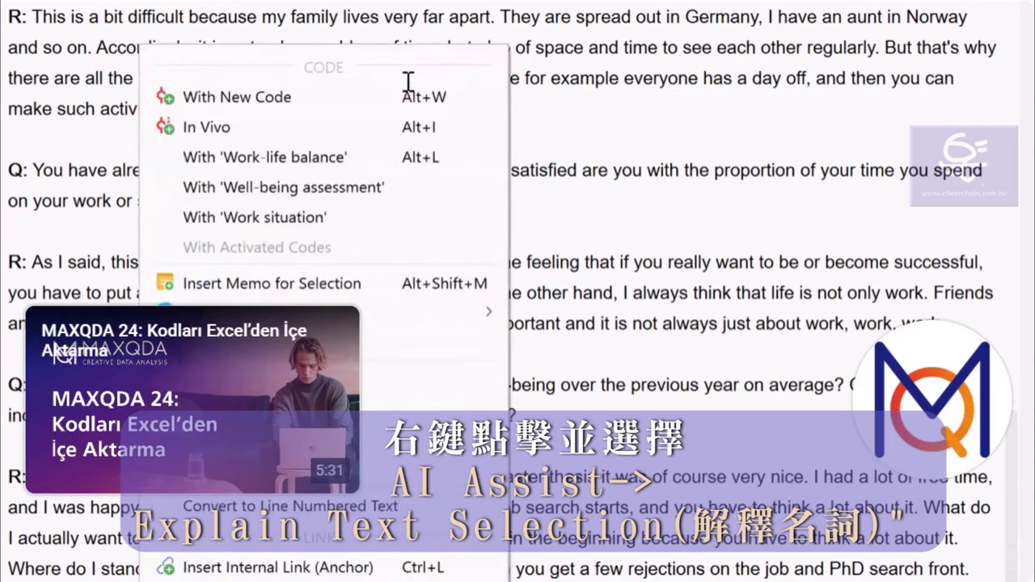
mouse_move(380, 322)
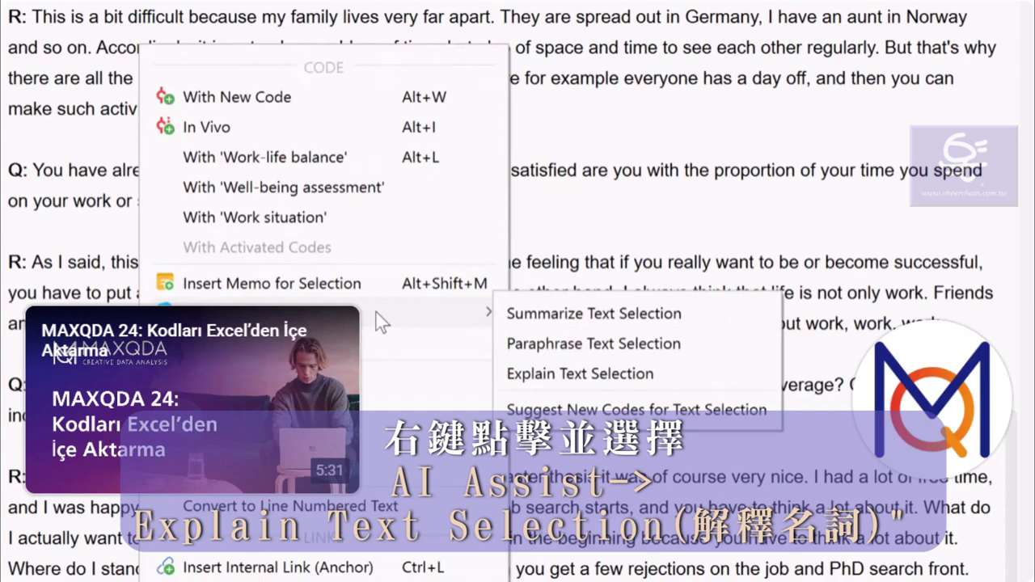
left_click(688, 374)
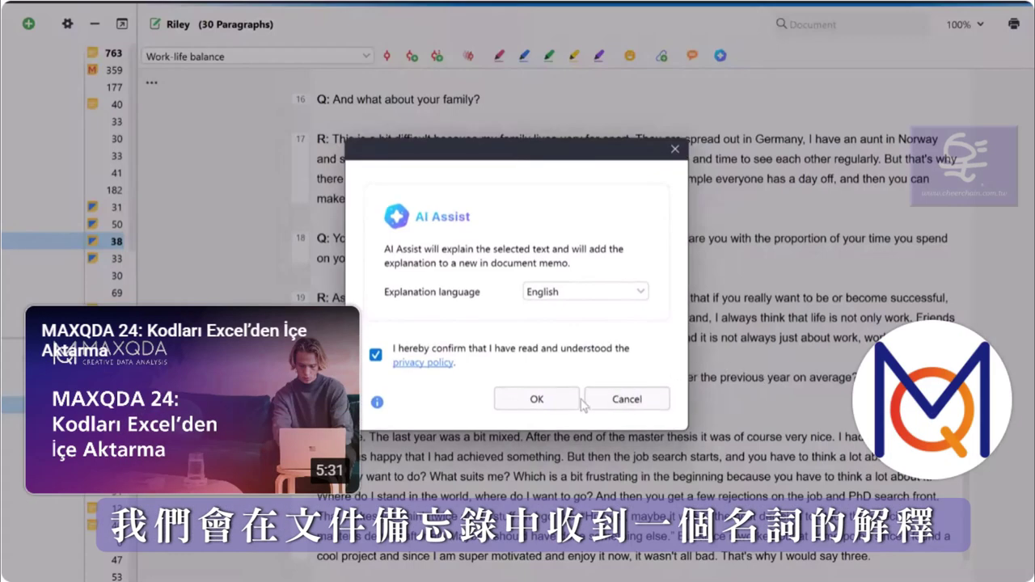
left_click(577, 399)
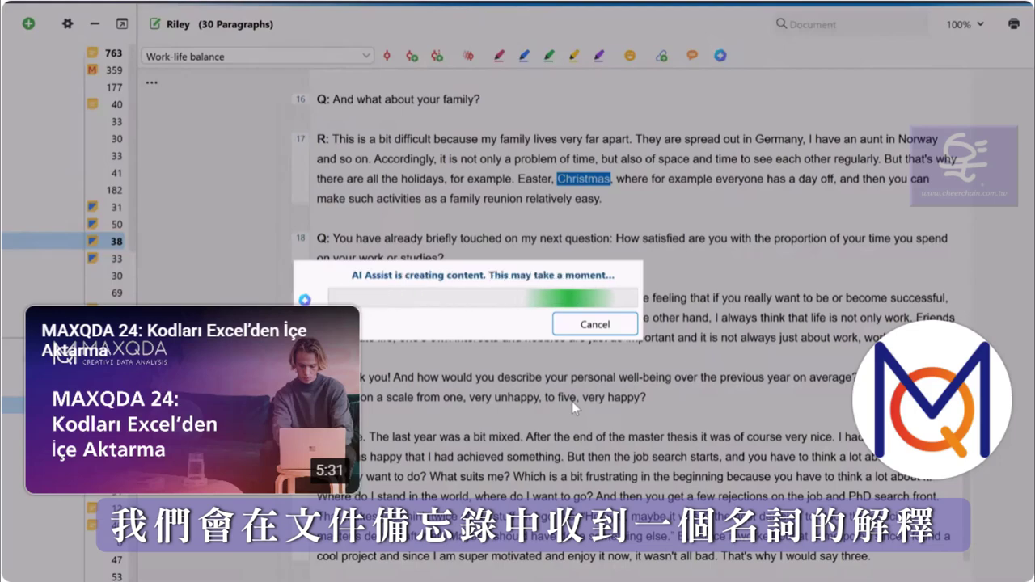